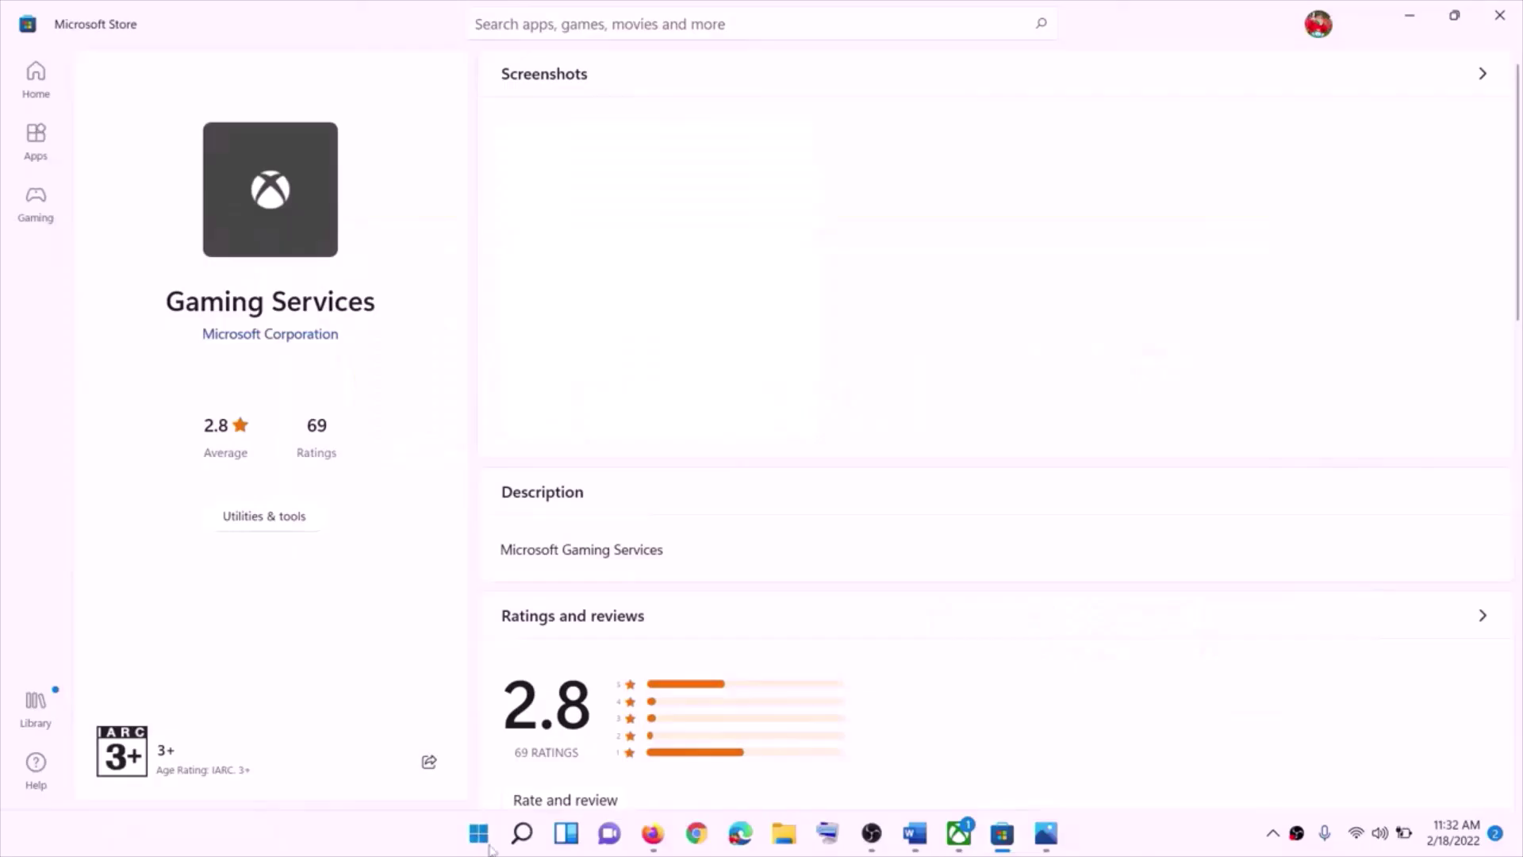
- Open the Start menu from the xgameruntime.dll error 126 screenshot in Photos
{"action": "key", "text": "super"}
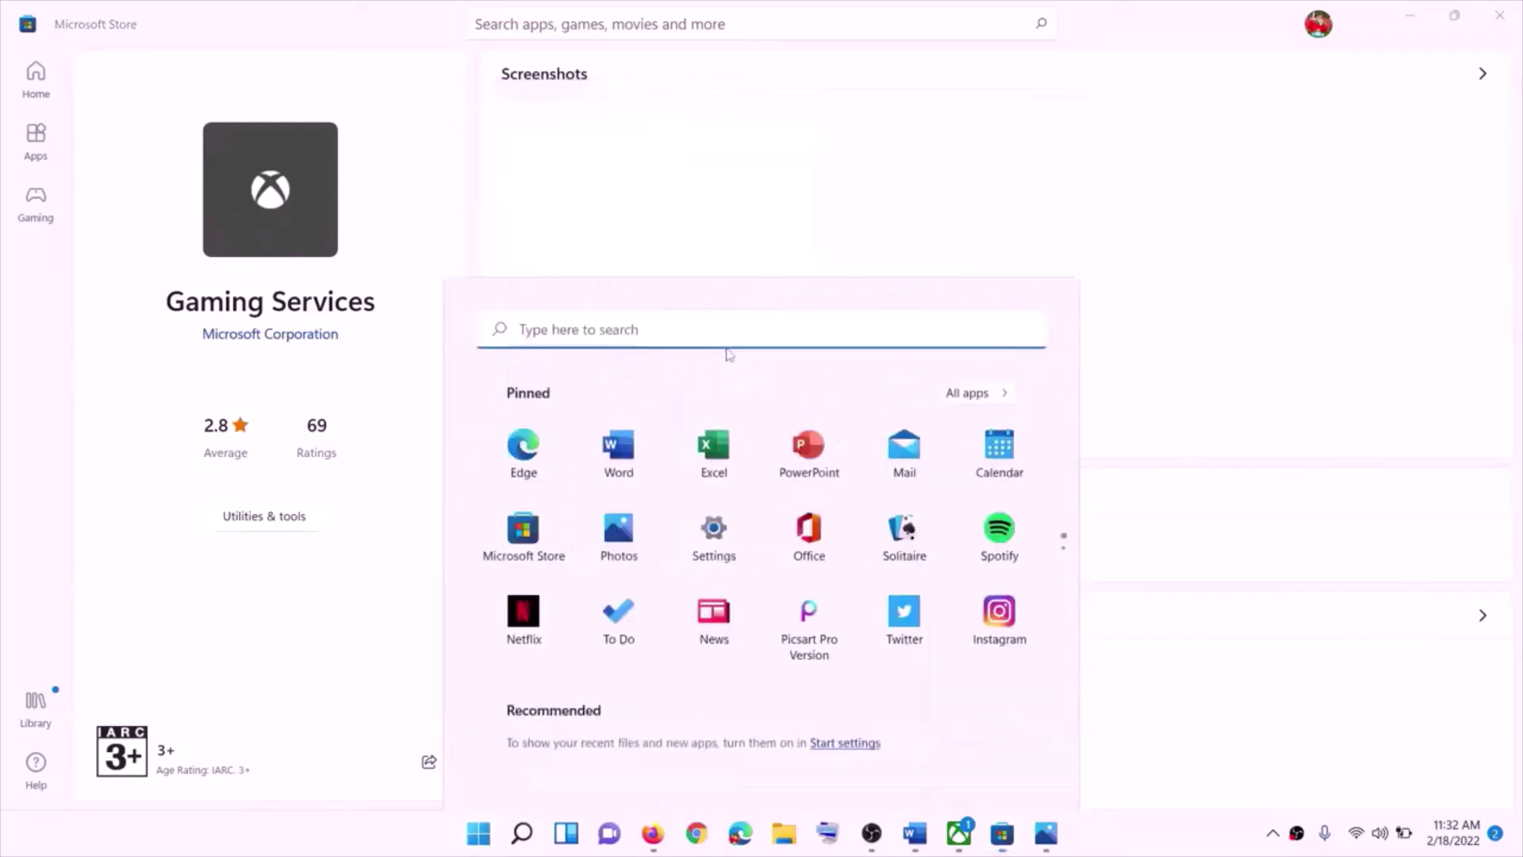
- In Settings > Apps & features, filter by 'gaming' and open the ⋮ options for Gaming Services
{"action": "left_click", "coordinate": [714, 381]}
{"action": "left_click", "coordinate": [124, 376]}
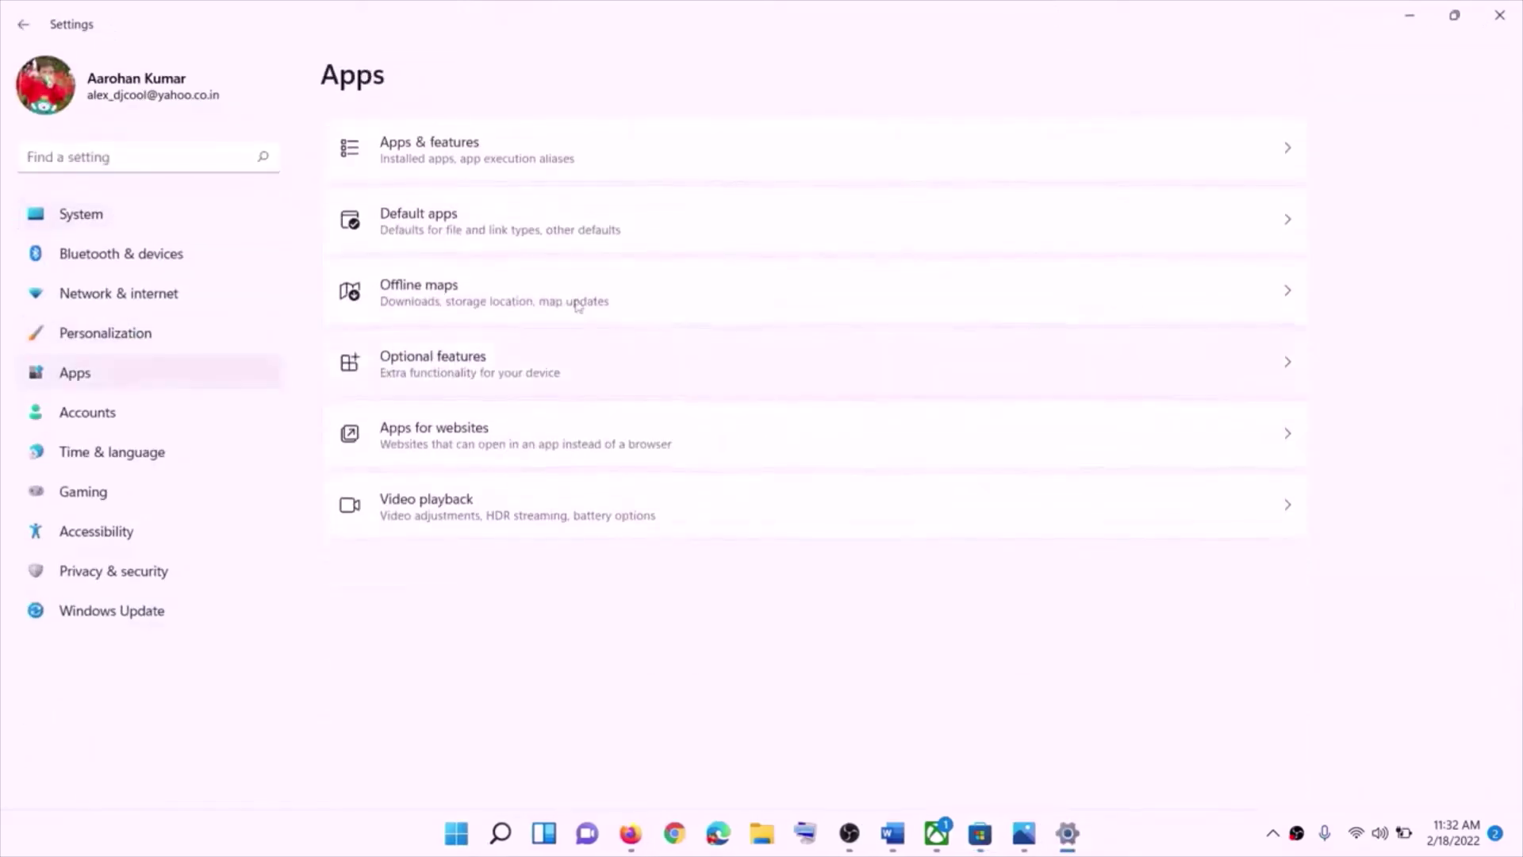
{"action": "left_click", "coordinate": [468, 161]}
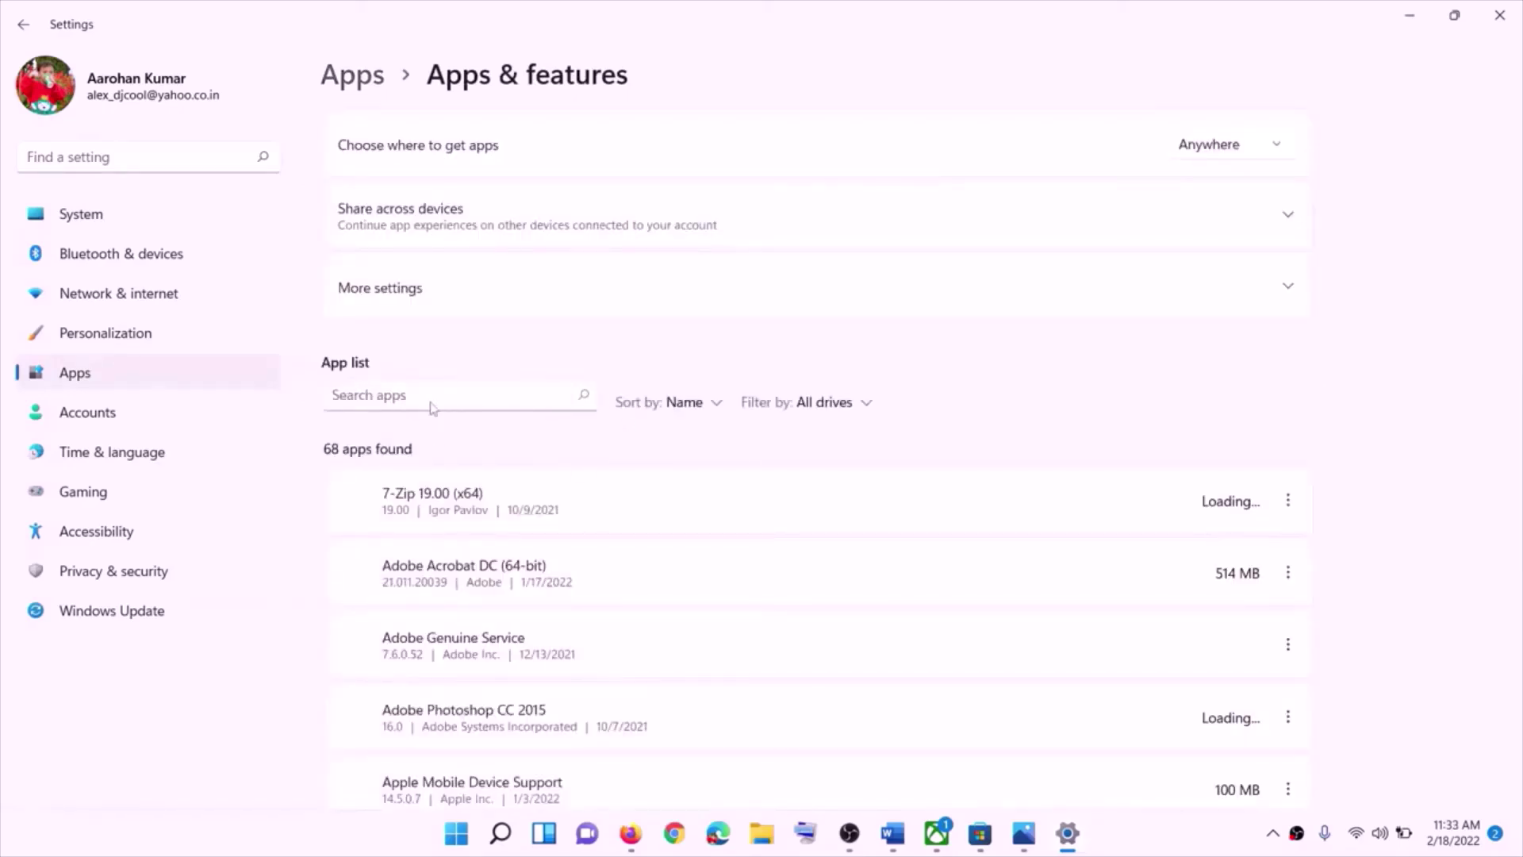
{"action": "left_click", "coordinate": [407, 439]}
{"action": "type", "text": "g"}
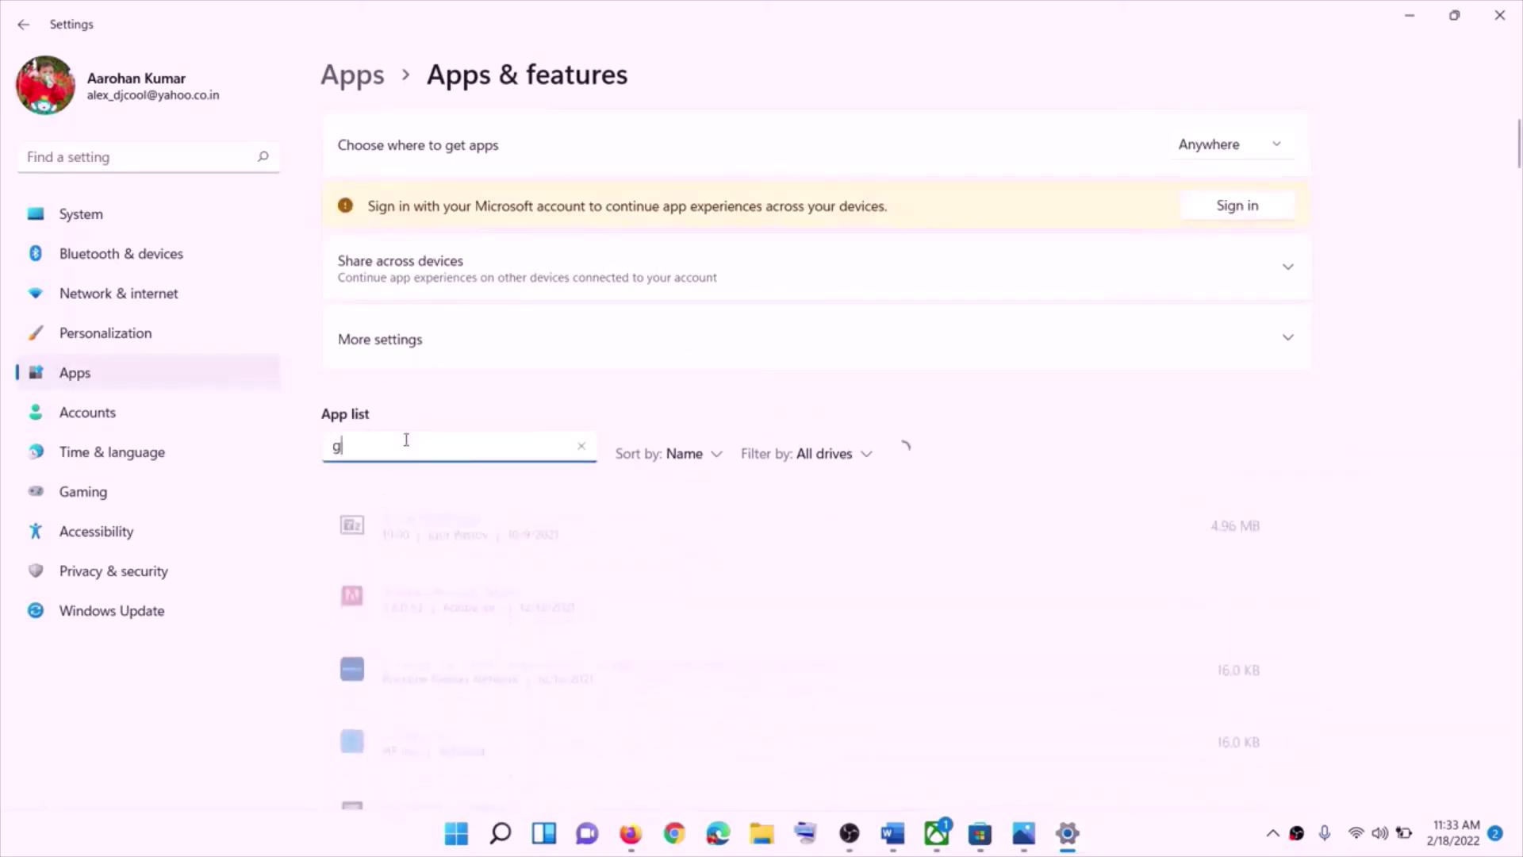
{"action": "type", "text": "aming"}
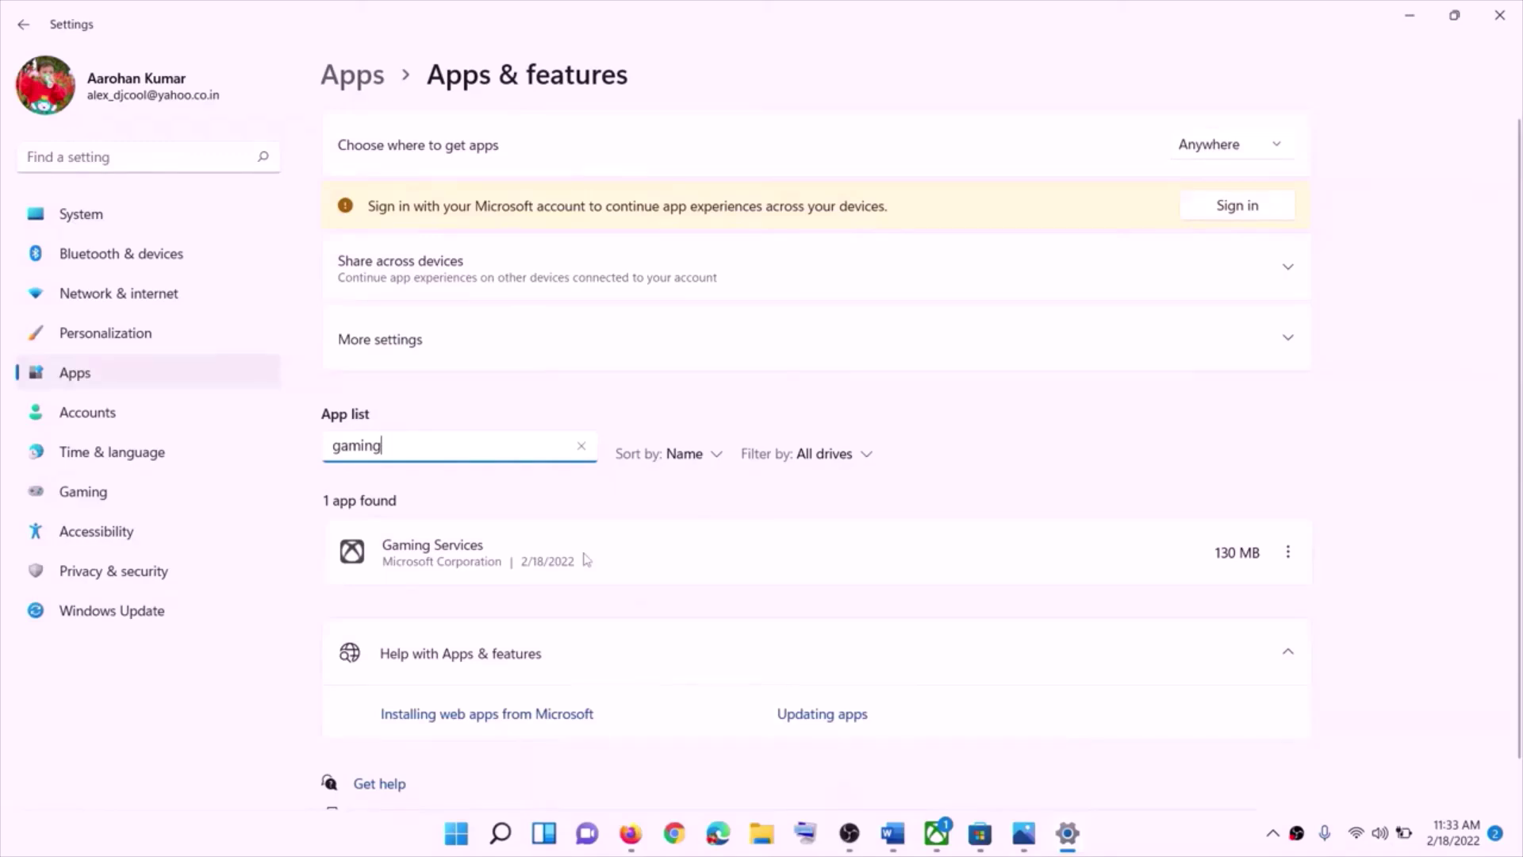
{"action": "left_click", "coordinate": [1288, 551]}
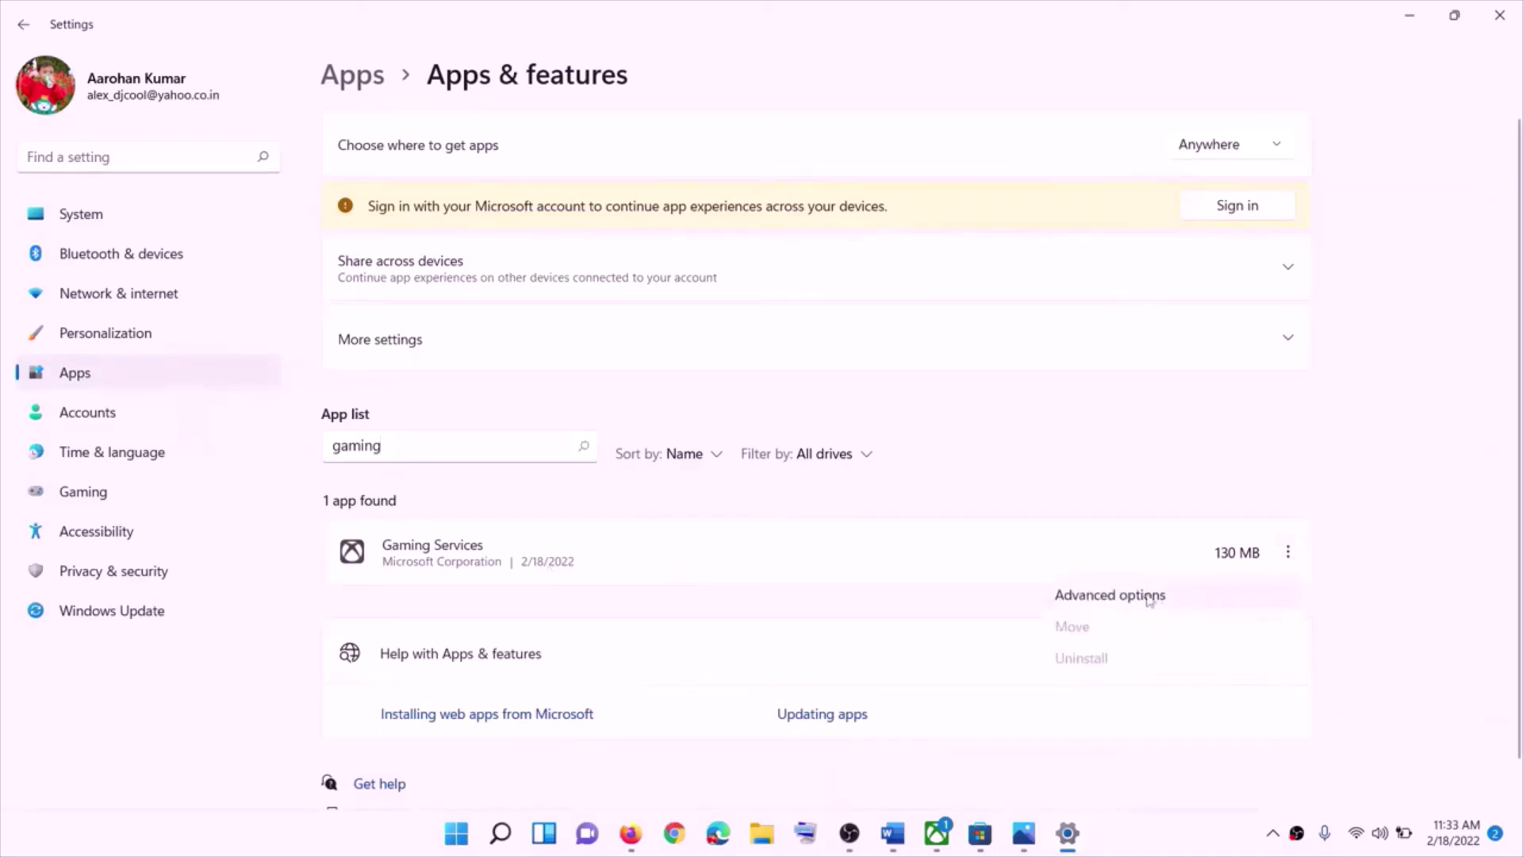
- Repair Gaming Services from its Advanced options, then reset it and confirm the reset
{"action": "left_click", "coordinate": [1150, 599]}
{"action": "scroll", "coordinate": [751, 516], "scroll_direction": "down", "scroll_amount": 6}
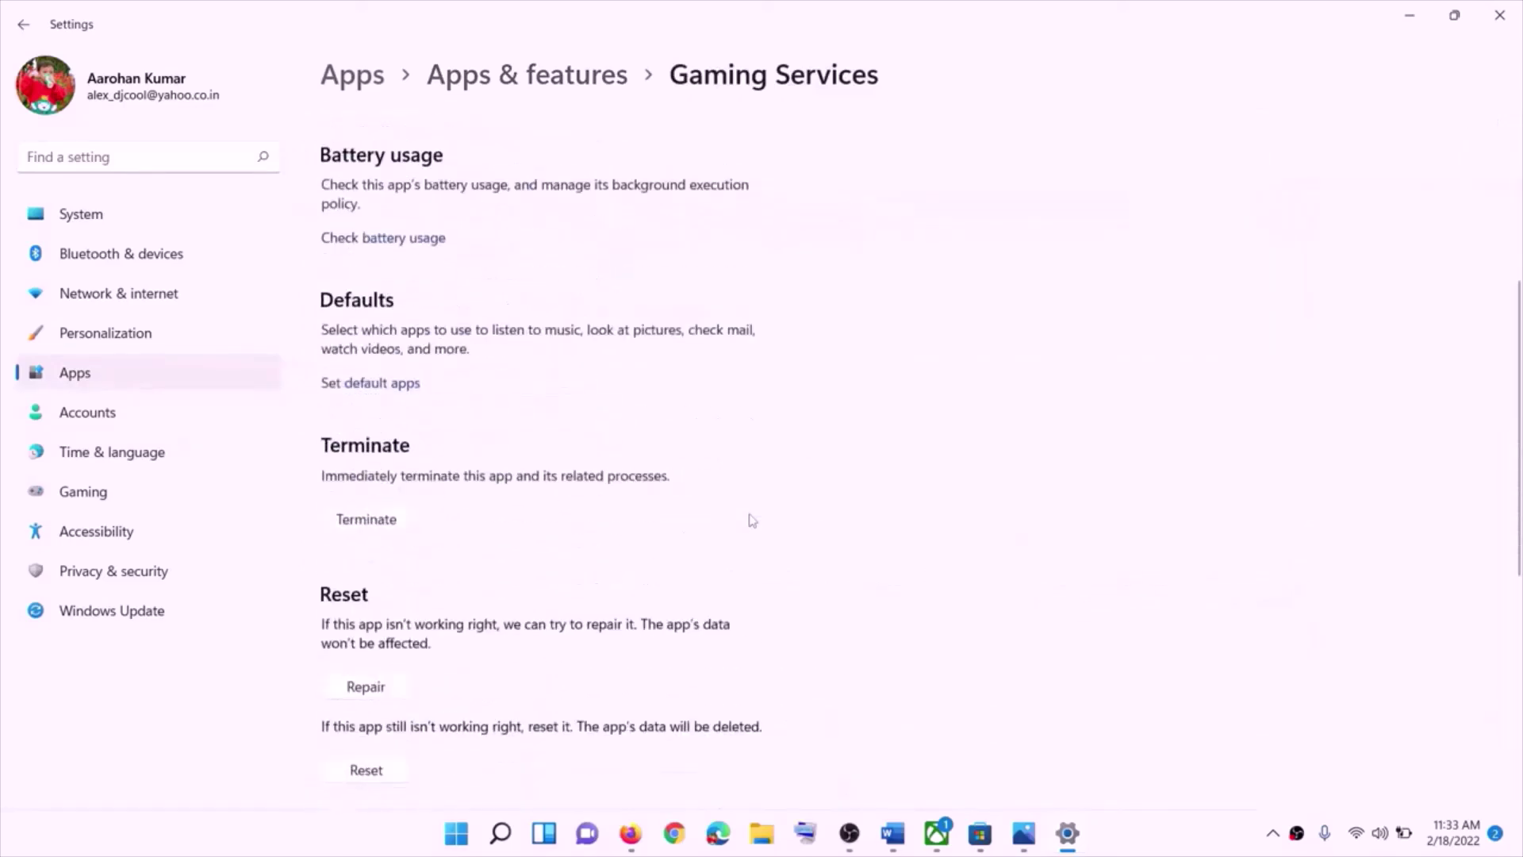
{"action": "left_click", "coordinate": [349, 490]}
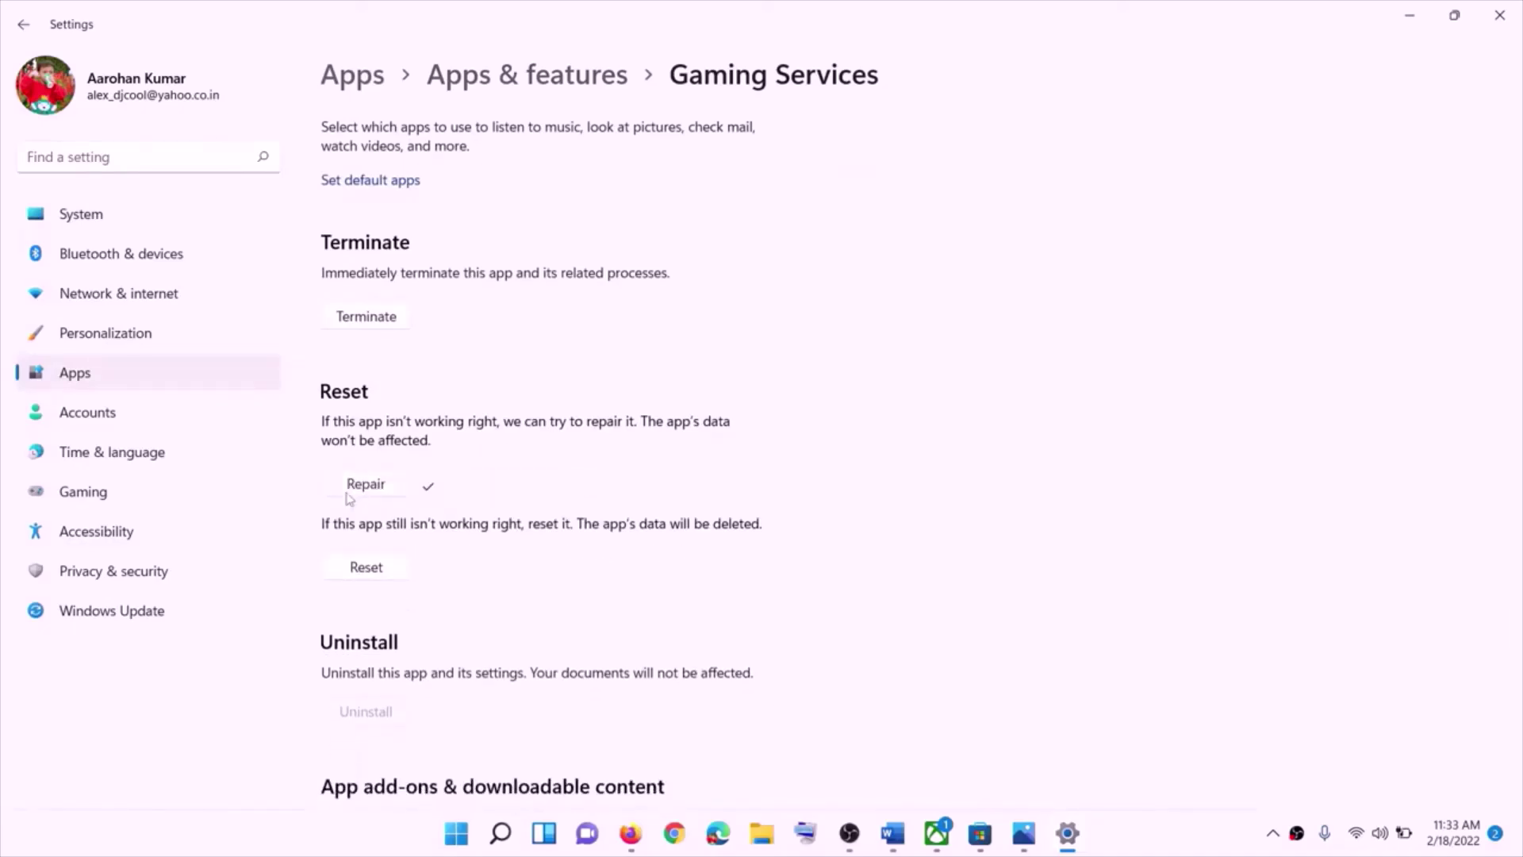
{"action": "left_click", "coordinate": [368, 568]}
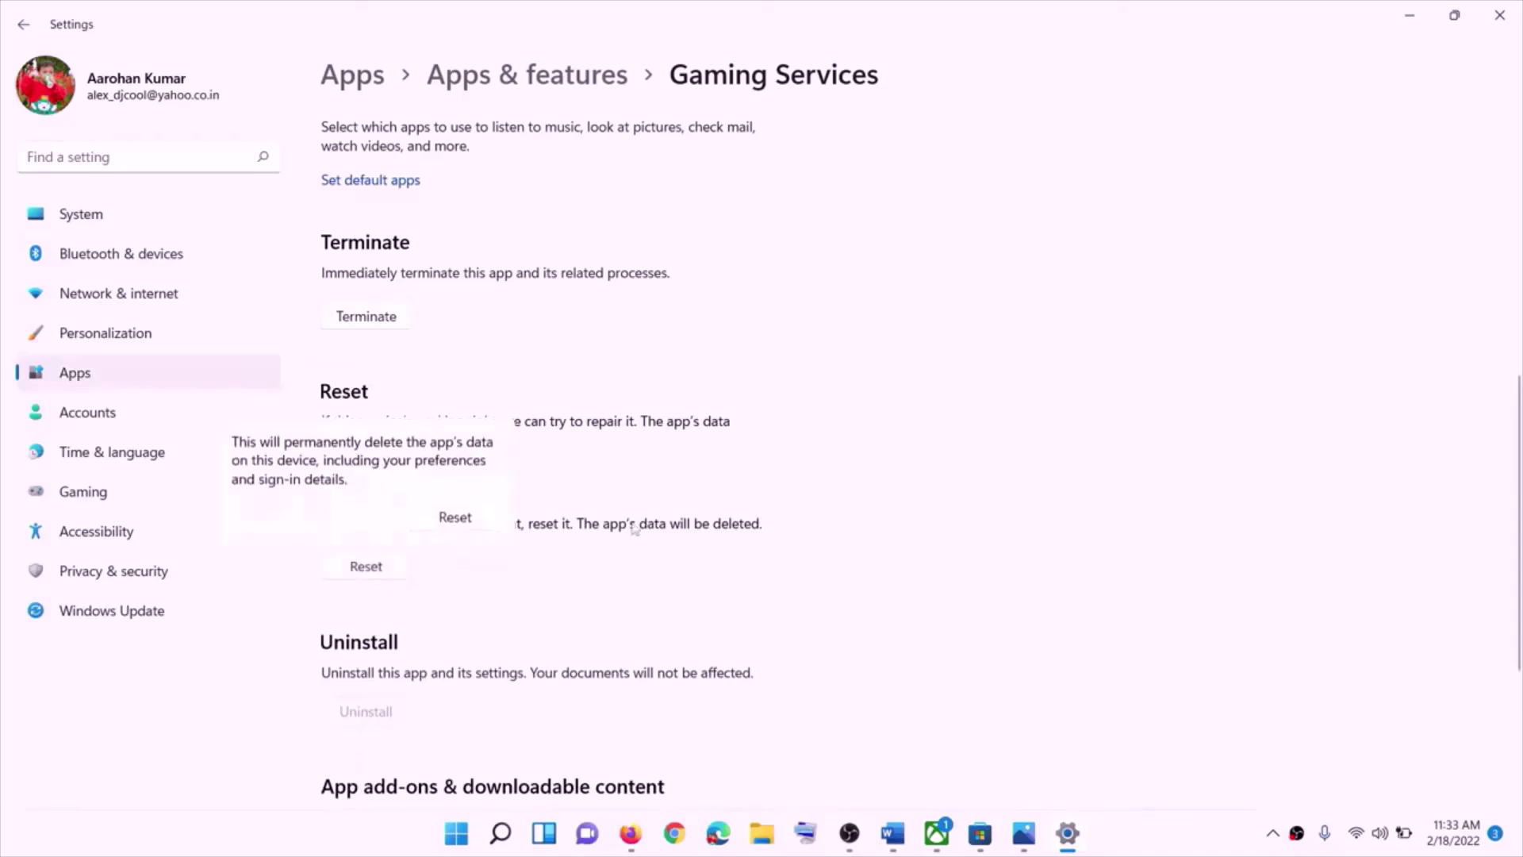
{"action": "left_click", "coordinate": [476, 518]}
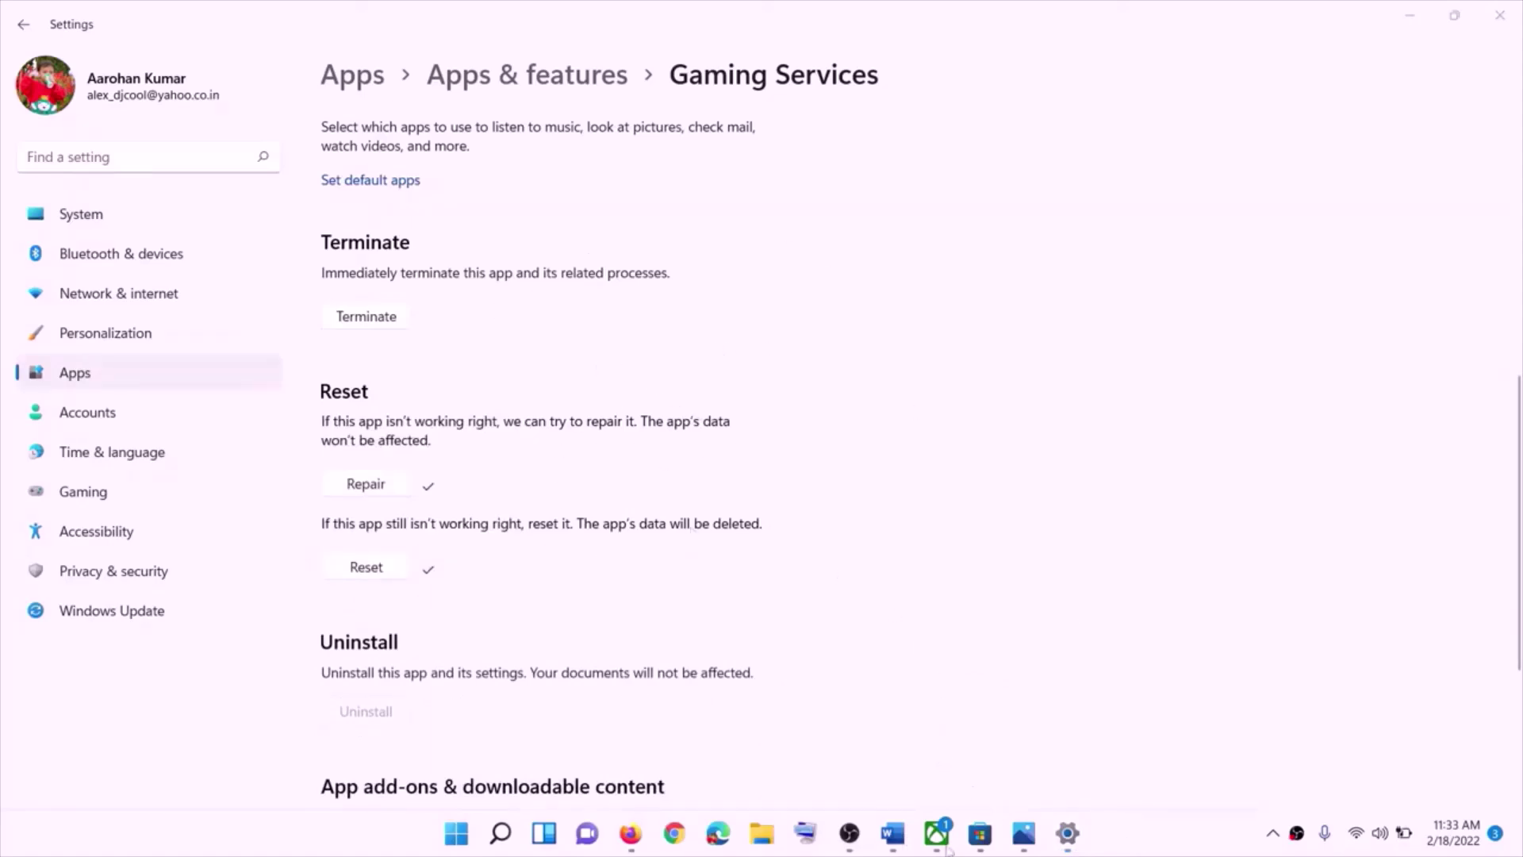
- Highlight the Step 3 instruction in the Word fix notes
{"action": "left_click", "coordinate": [895, 840]}
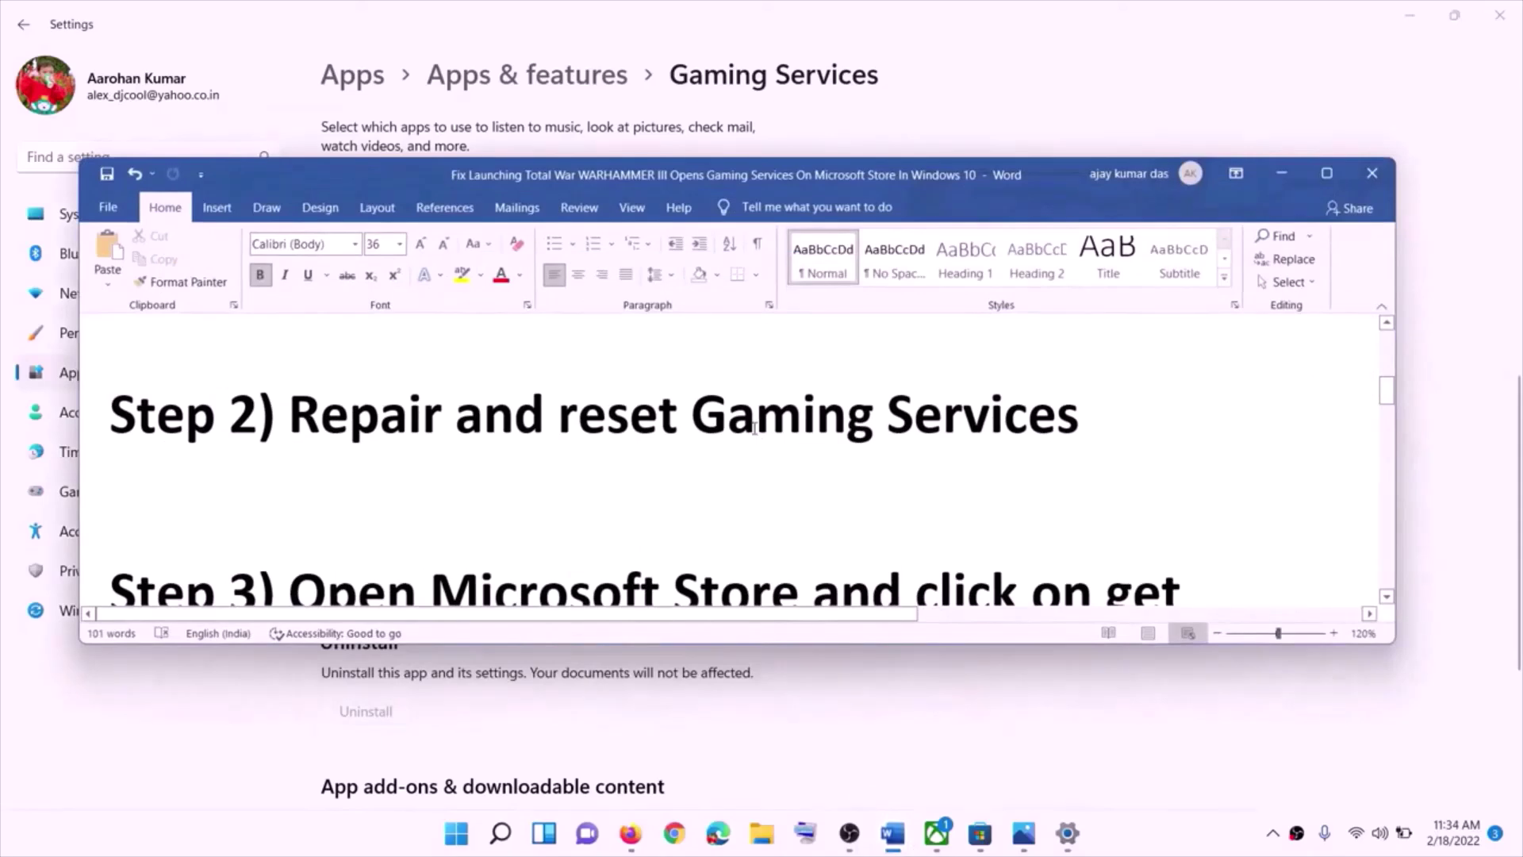
{"action": "scroll", "coordinate": [754, 428], "scroll_direction": "down", "scroll_amount": 3}
{"action": "scroll", "coordinate": [673, 452], "scroll_direction": "down", "scroll_amount": 2}
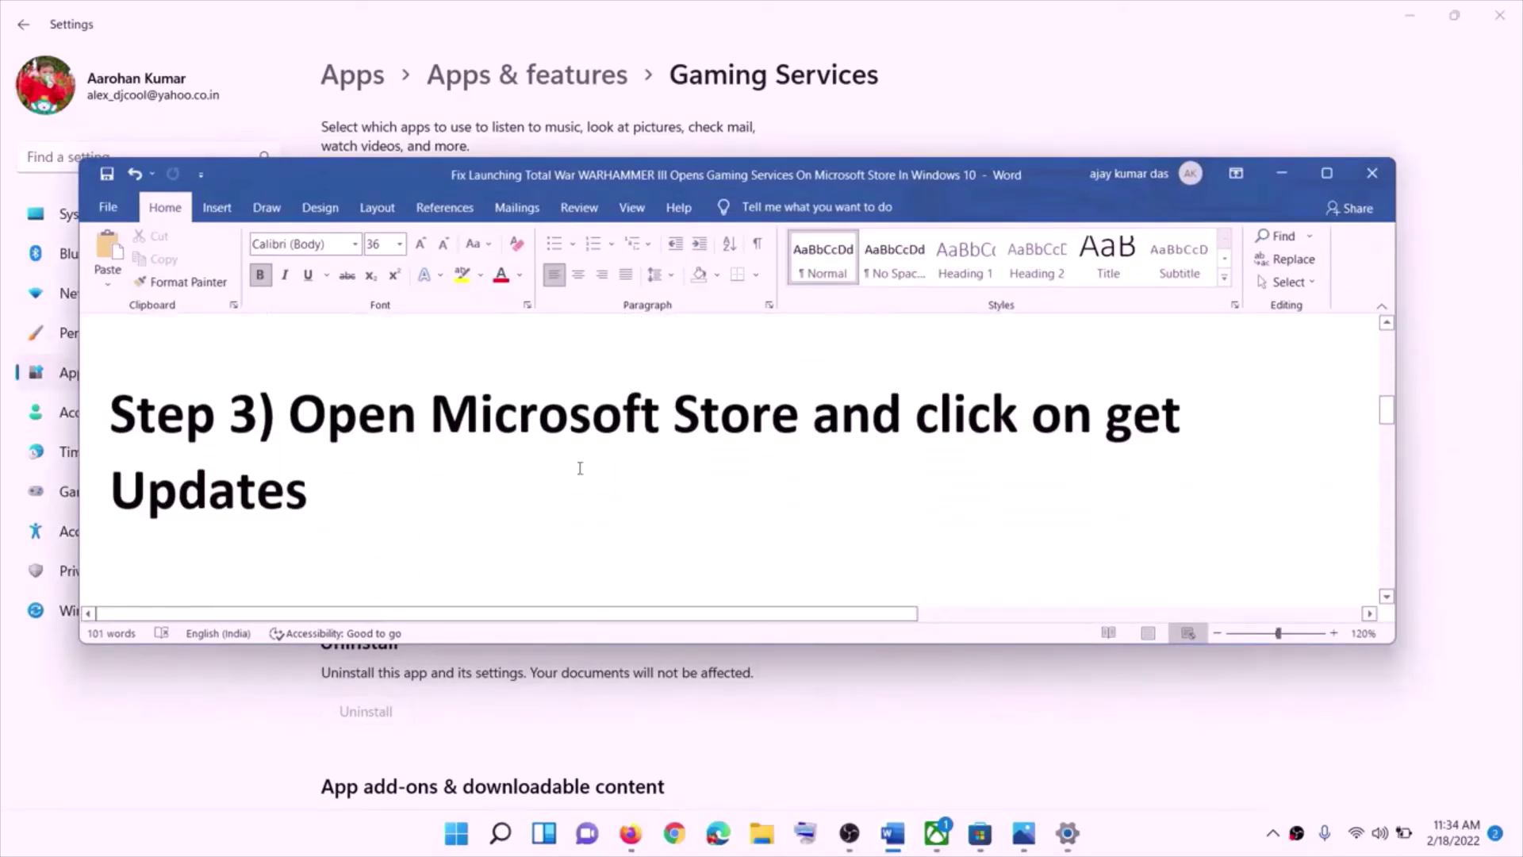
{"action": "left_click_drag", "start_coordinate": [292, 377], "coordinate": [445, 452]}
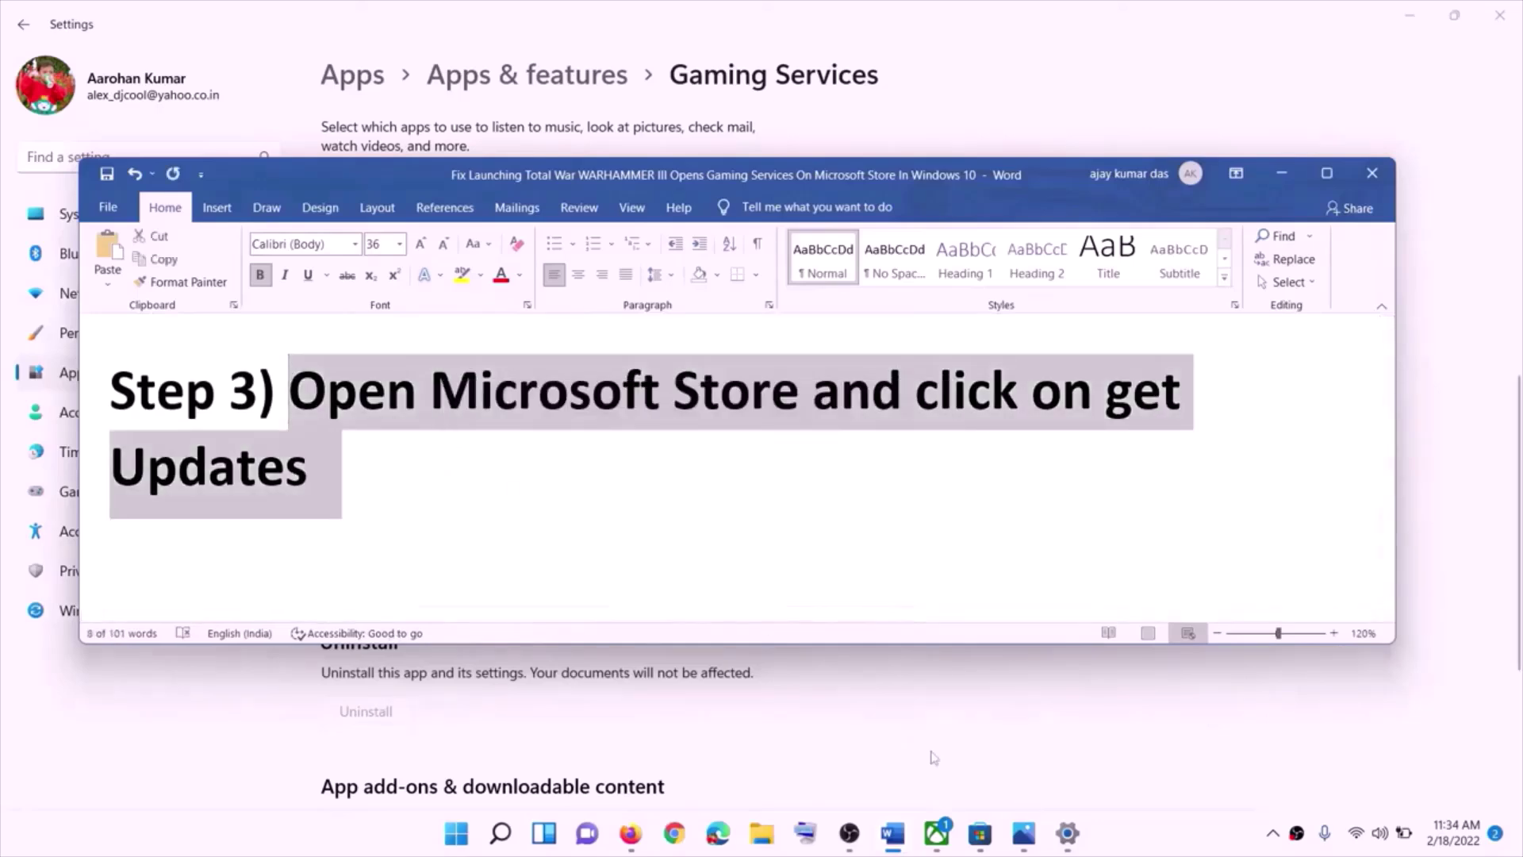
- Open the Microsoft Store Library showing 11 apps with updates available
{"action": "left_click", "coordinate": [983, 835]}
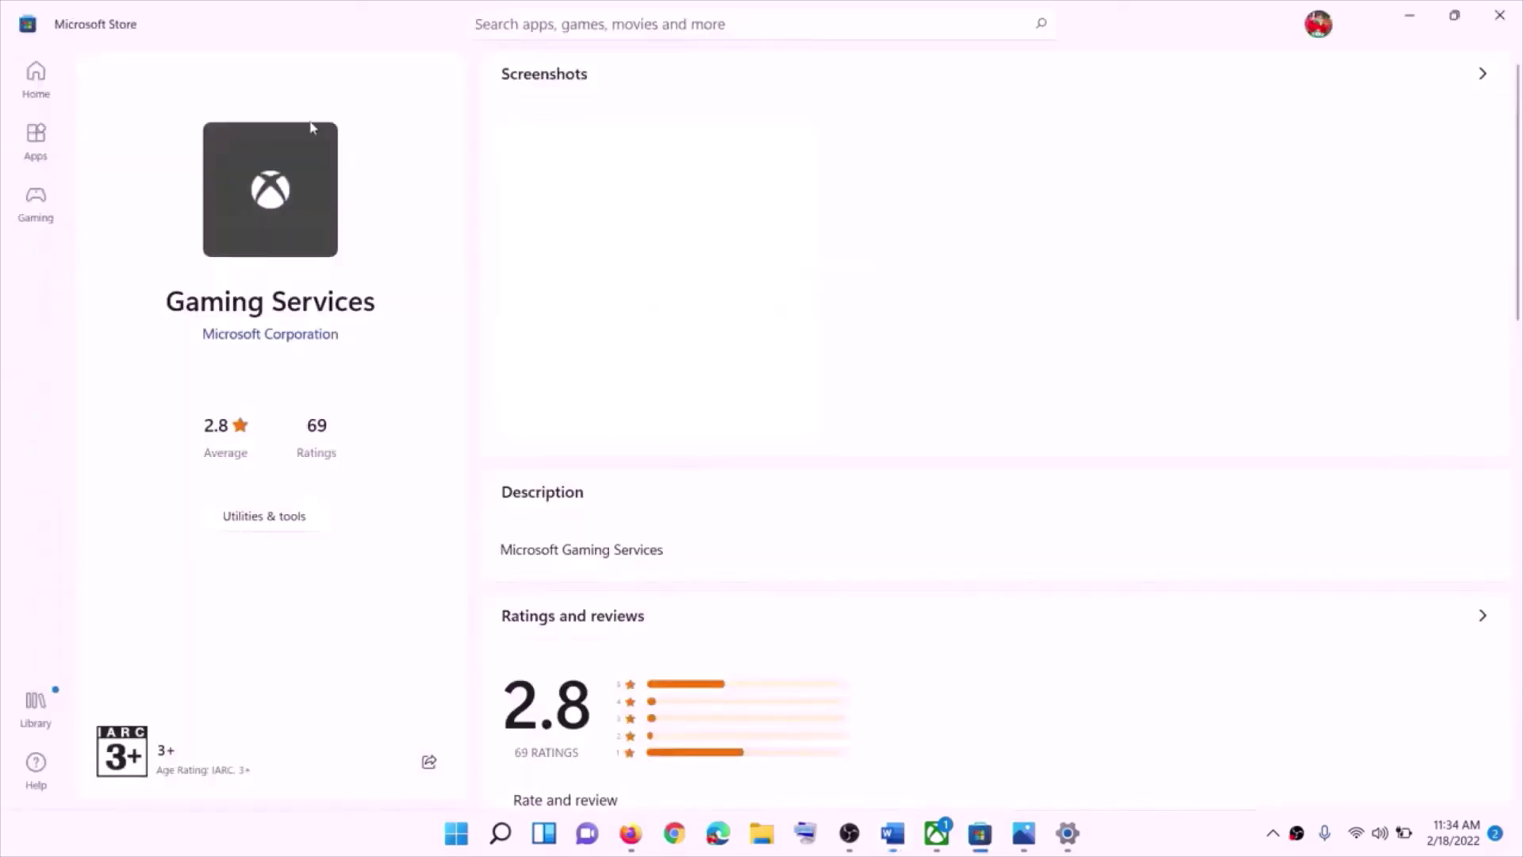
{"action": "left_click", "coordinate": [36, 712]}
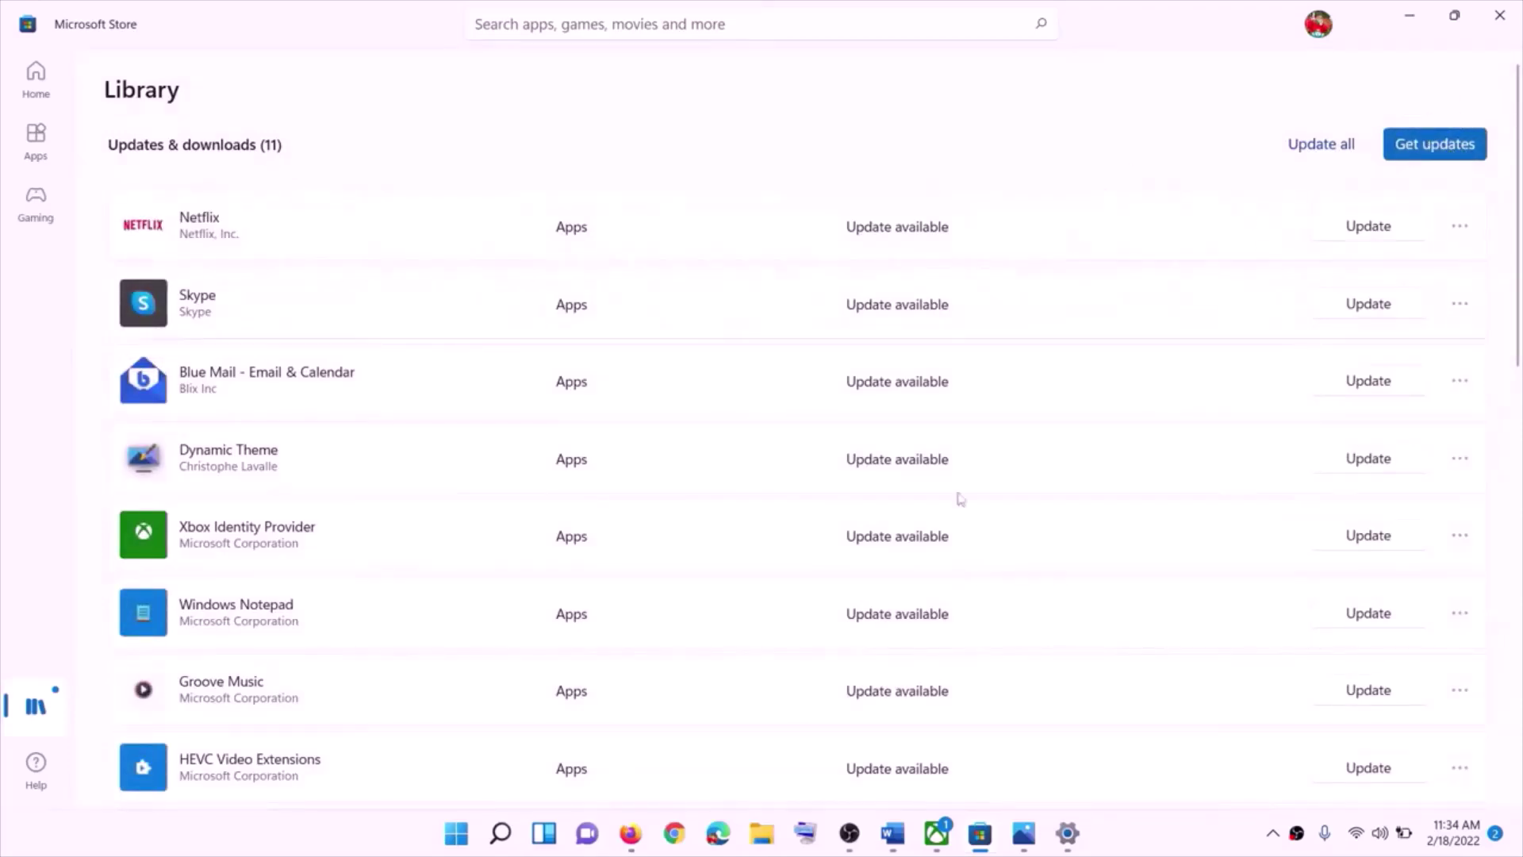
{"action": "left_click", "coordinate": [893, 833]}
- Copy the get-appxpackage Microsoft.GamingServices | remove-AppxPackage -allusers command from the notes
{"action": "scroll", "coordinate": [636, 466], "scroll_direction": "down", "scroll_amount": 4}
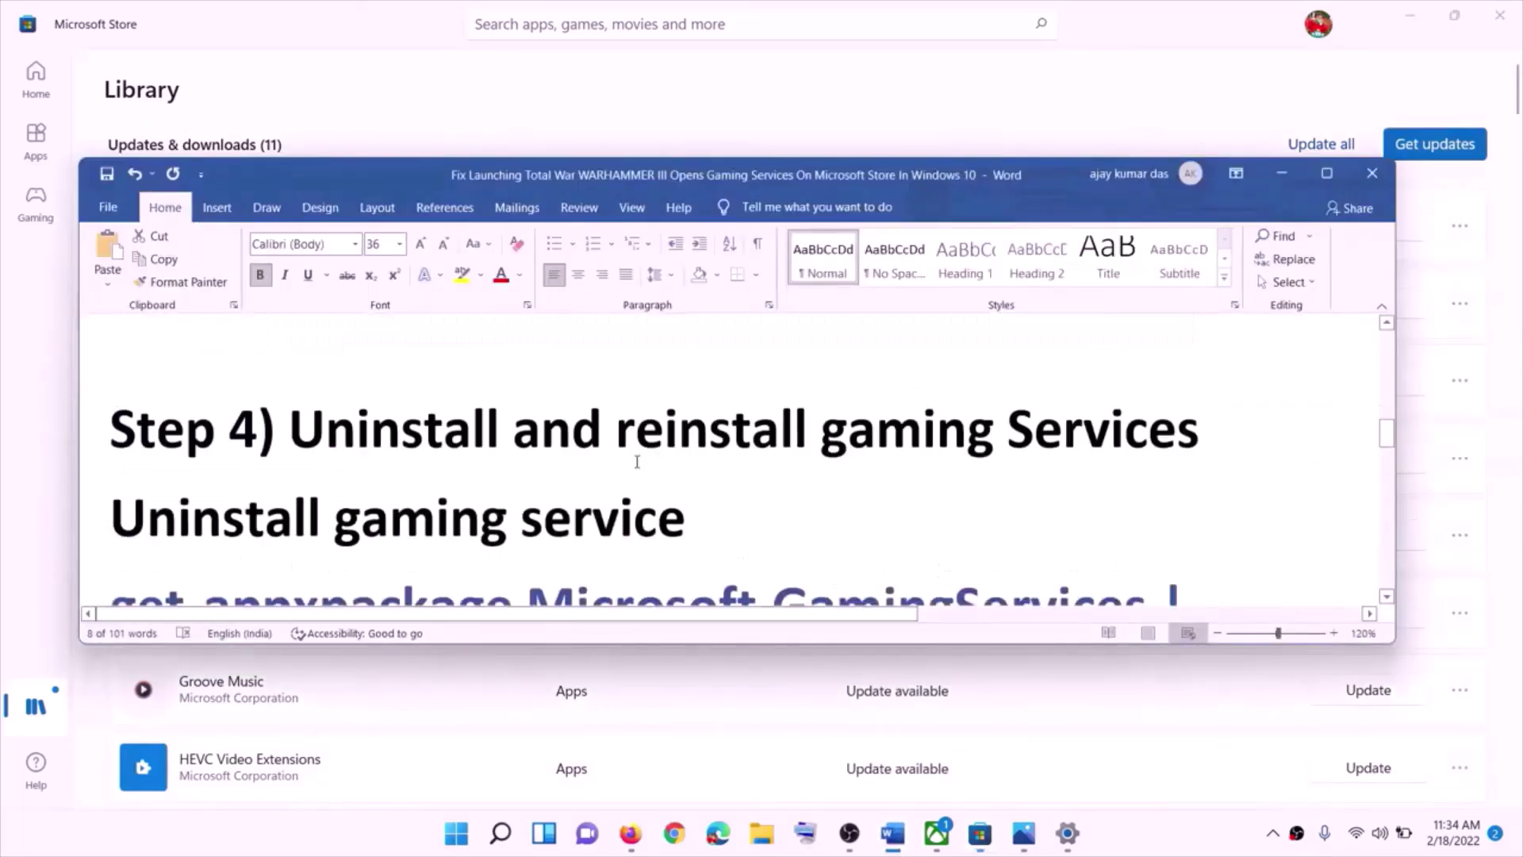
{"action": "scroll", "coordinate": [637, 461], "scroll_direction": "down", "scroll_amount": 3}
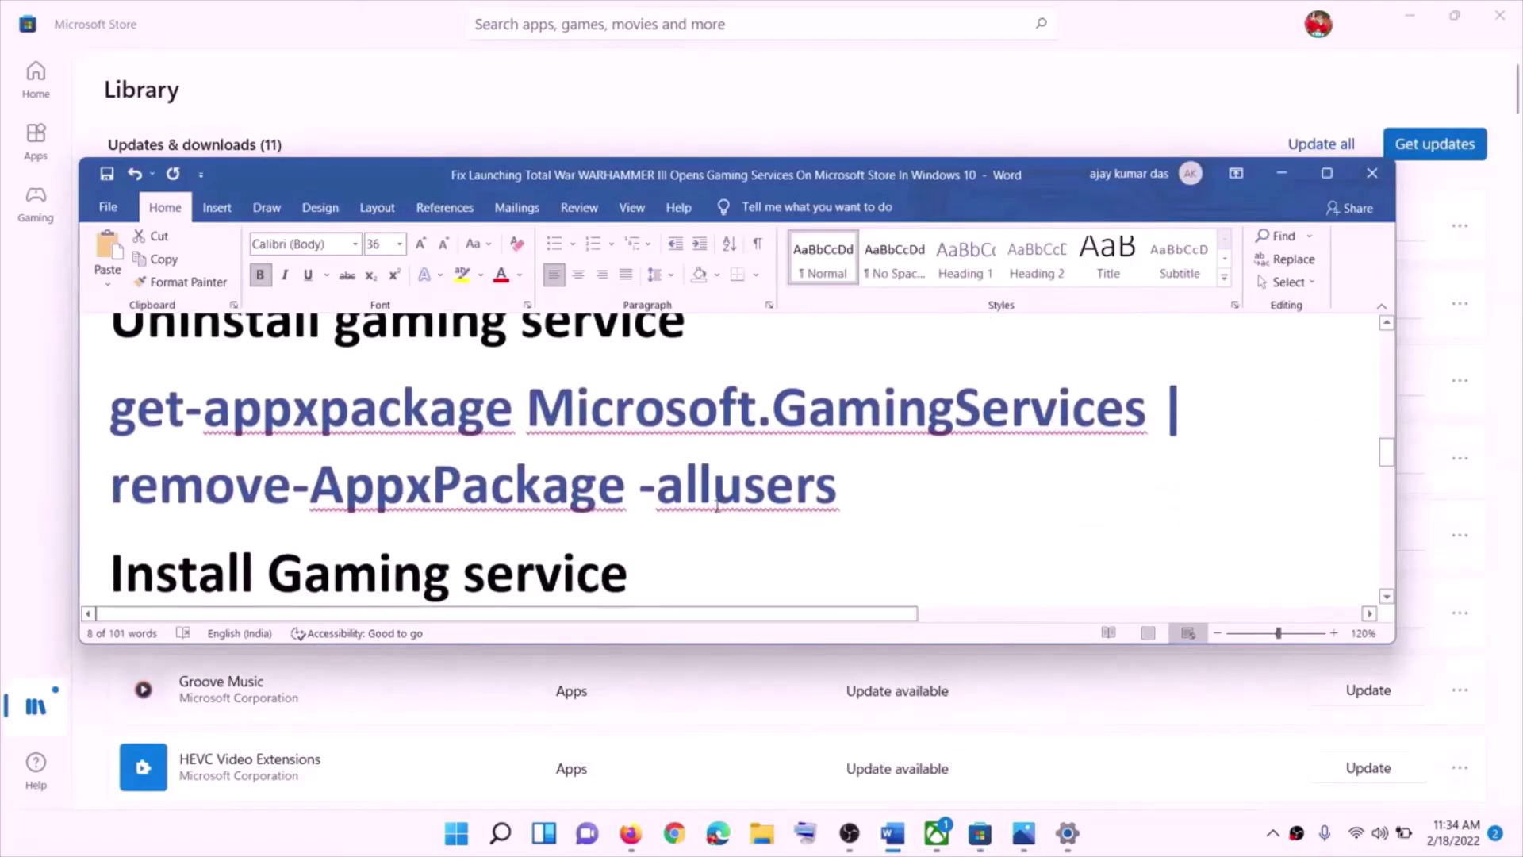
{"action": "triple_click", "coordinate": [847, 478]}
{"action": "key", "text": "ctrl+c"}
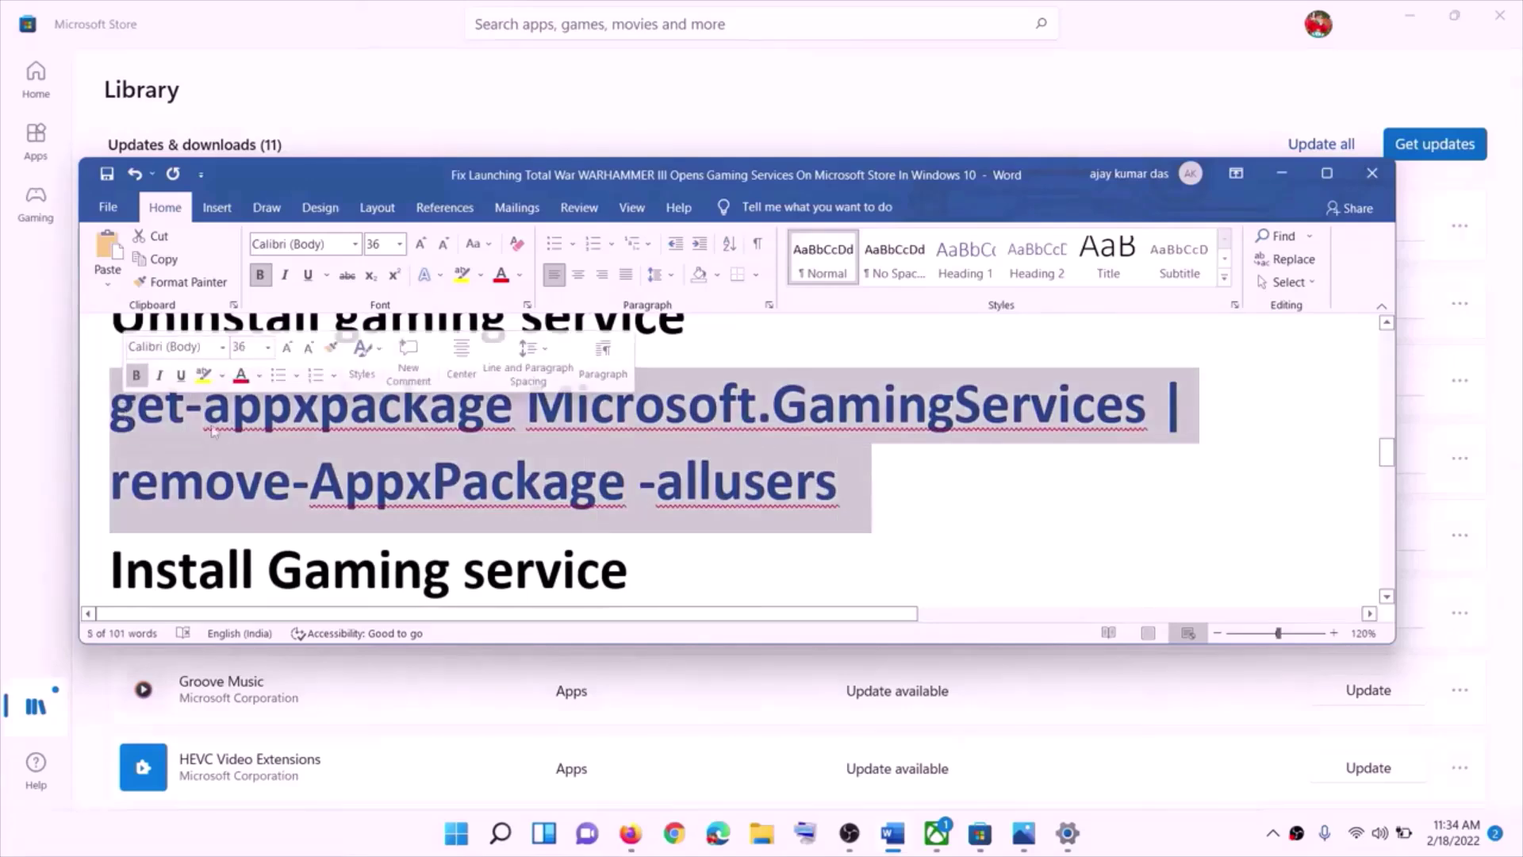
{"action": "right_click", "coordinate": [221, 429]}
{"action": "left_click", "coordinate": [283, 466]}
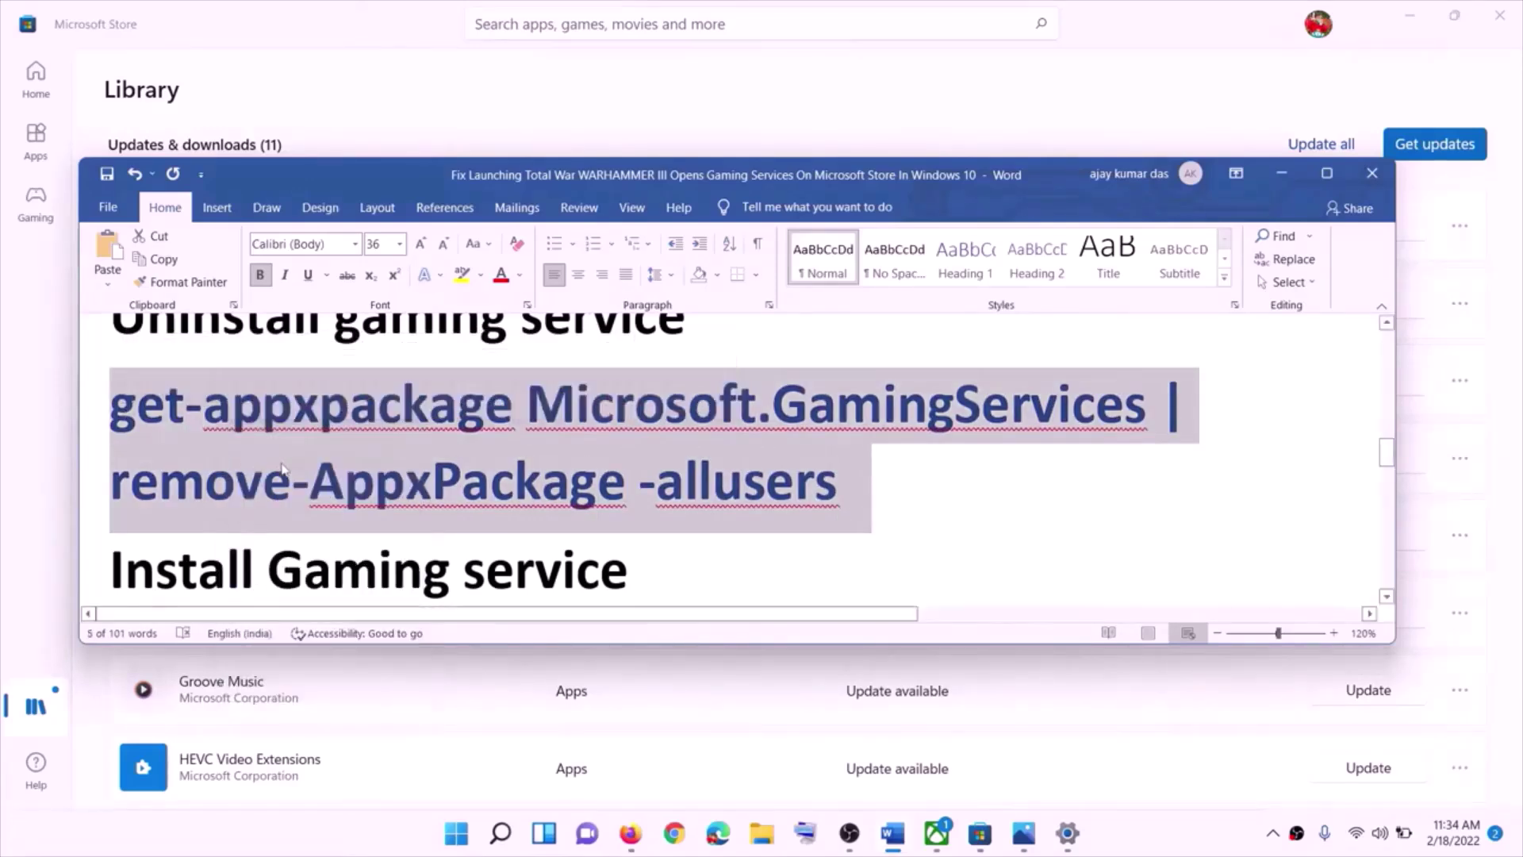
- Launch Windows PowerShell as administrator and paste the removal command at the prompt
{"action": "left_click", "coordinate": [451, 835]}
{"action": "type", "text": "p"}
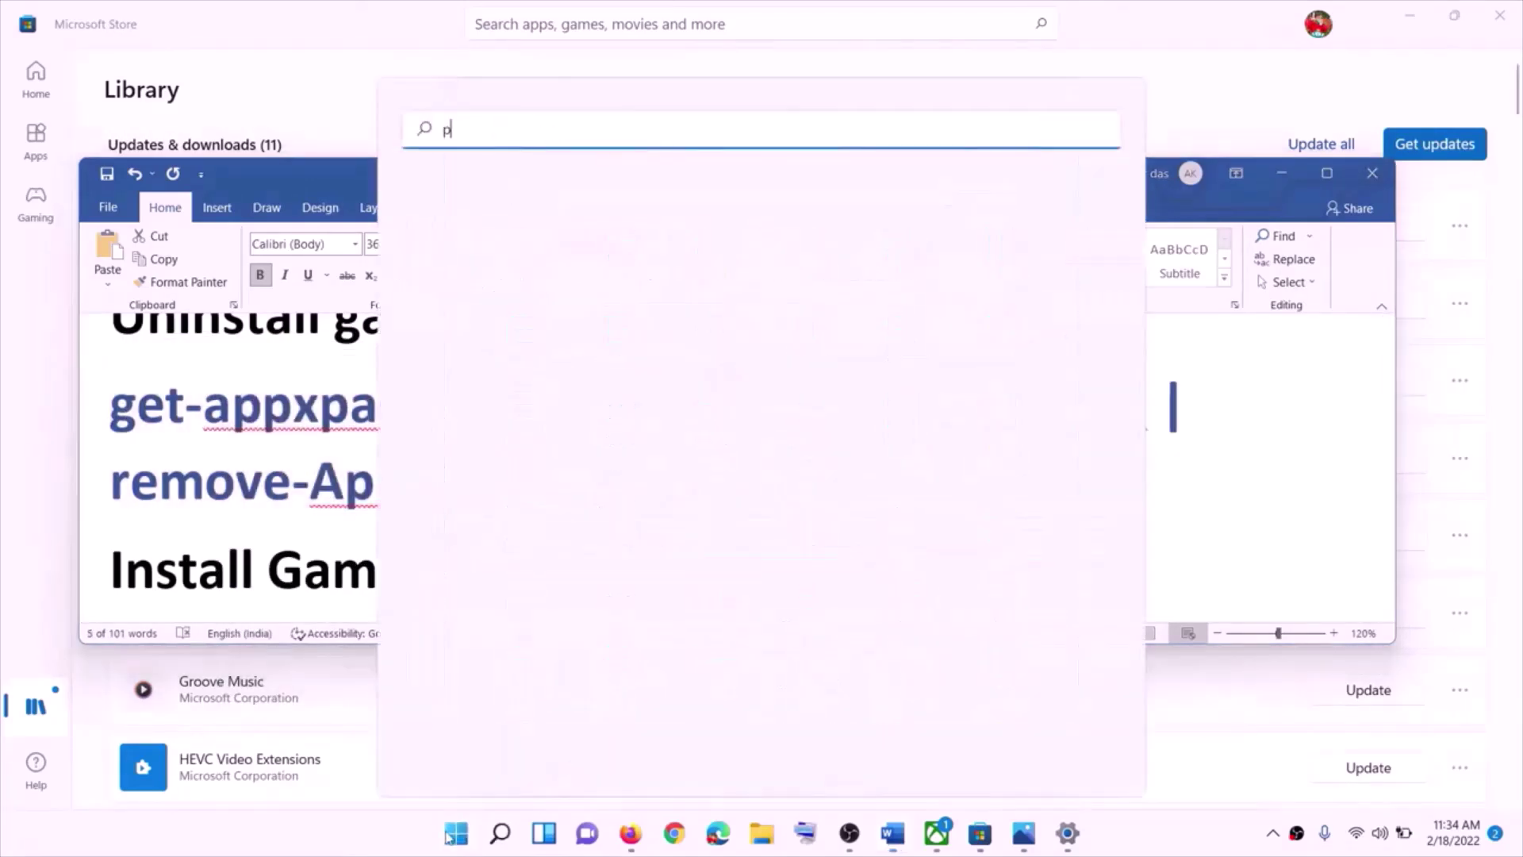
{"action": "type", "text": "owershell"}
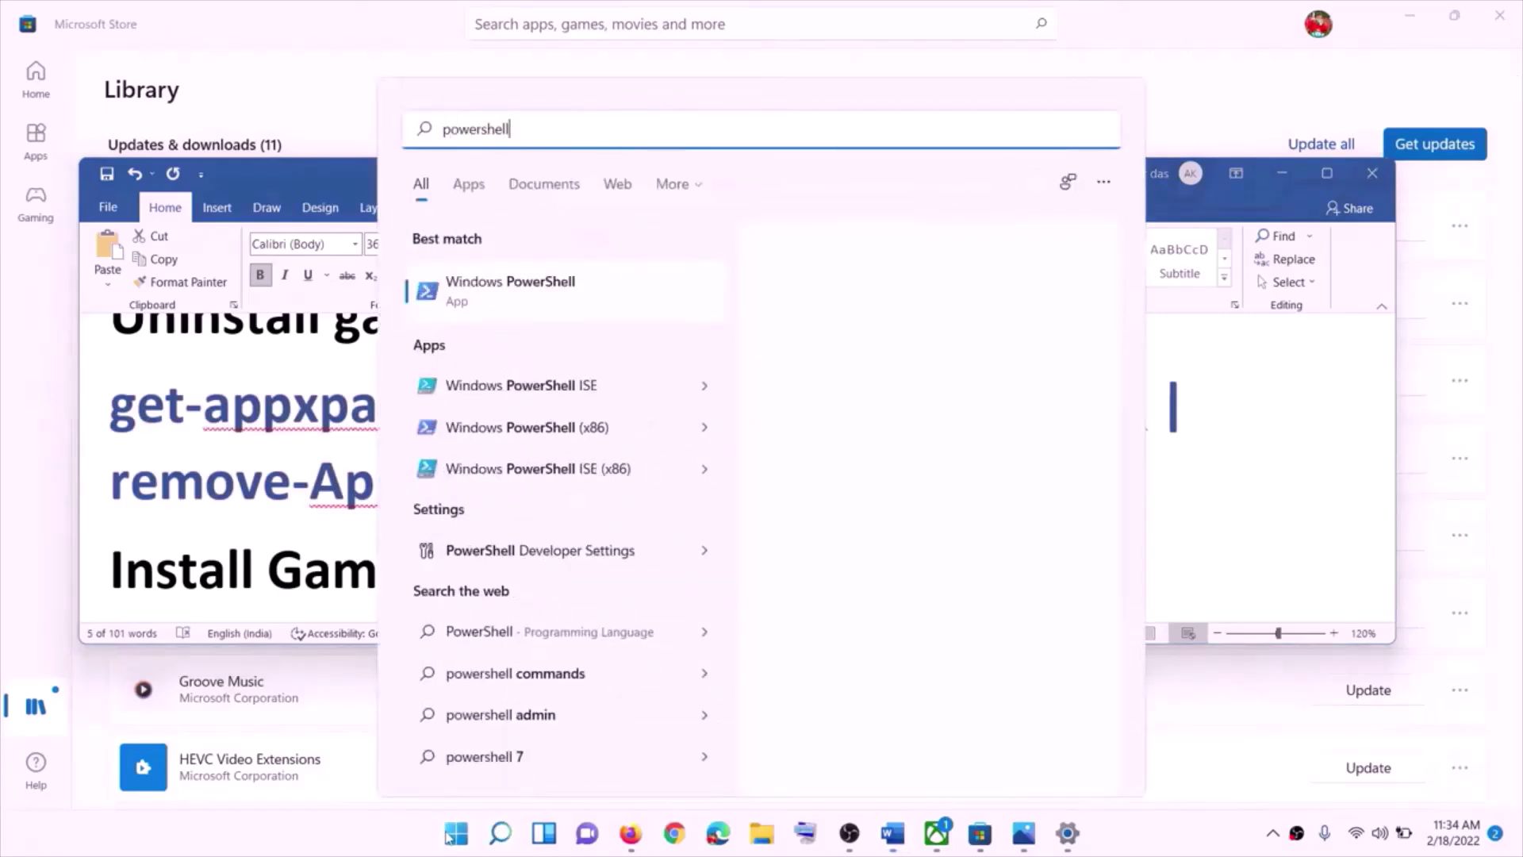
{"action": "right_click", "coordinate": [568, 295]}
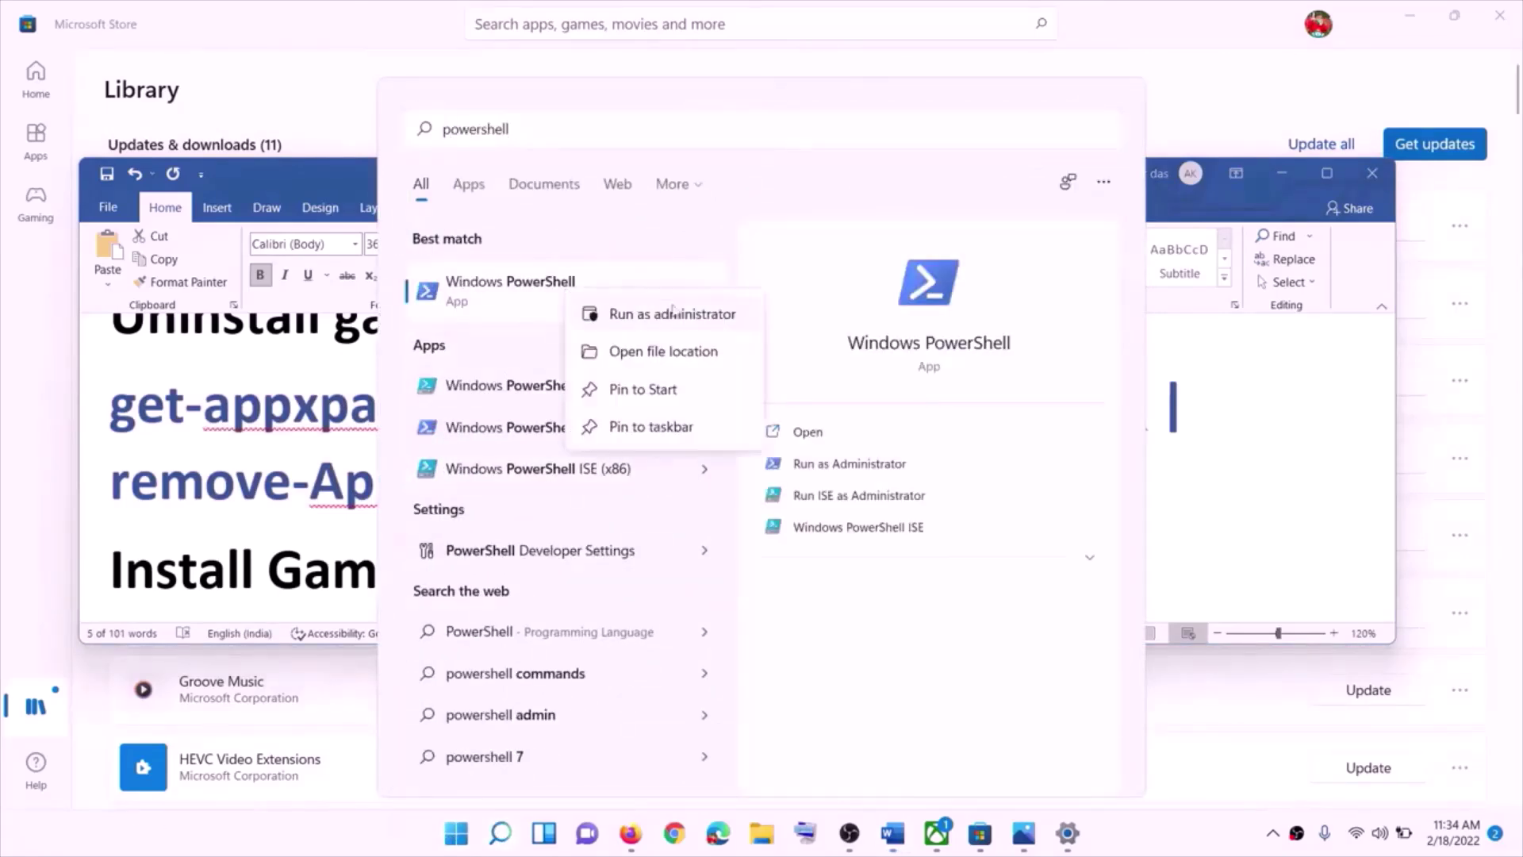
{"action": "left_click", "coordinate": [635, 309]}
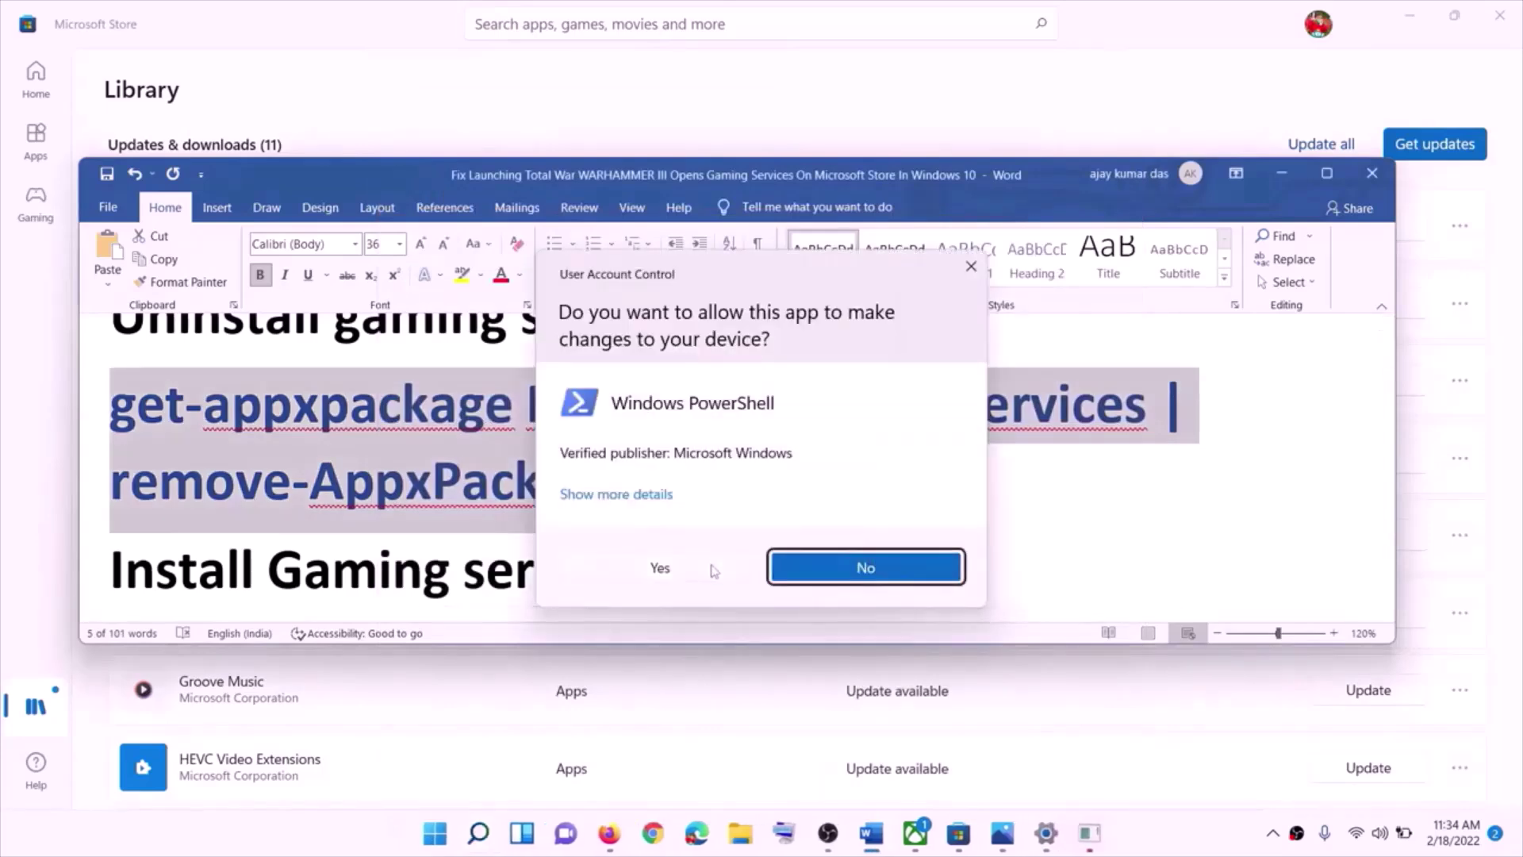
{"action": "left_click", "coordinate": [714, 568]}
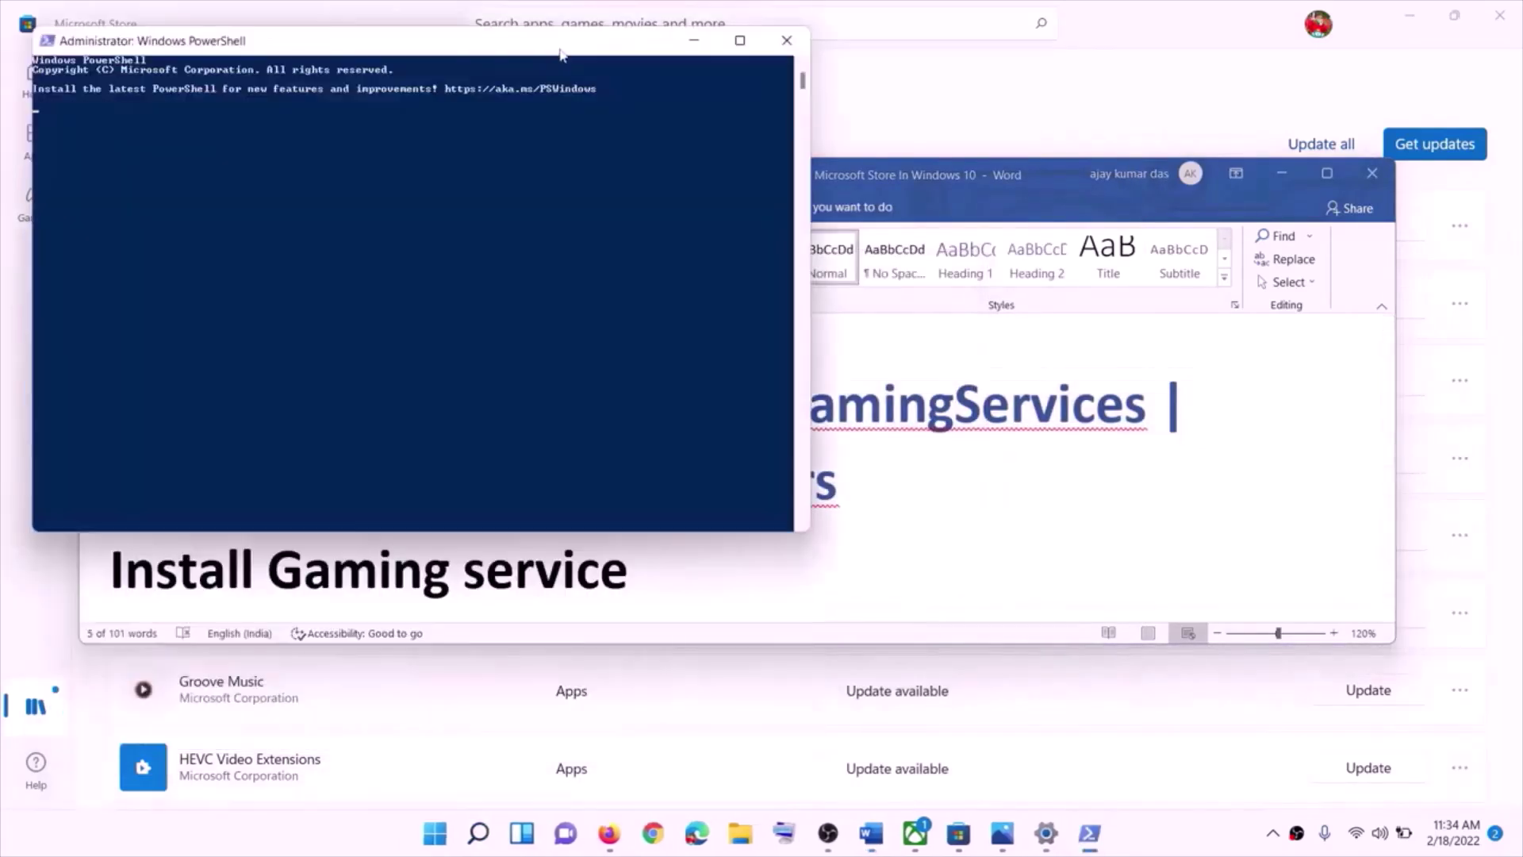
{"action": "left_click_drag", "start_coordinate": [559, 54], "coordinate": [778, 168]}
{"action": "key", "text": "ctrl+v"}
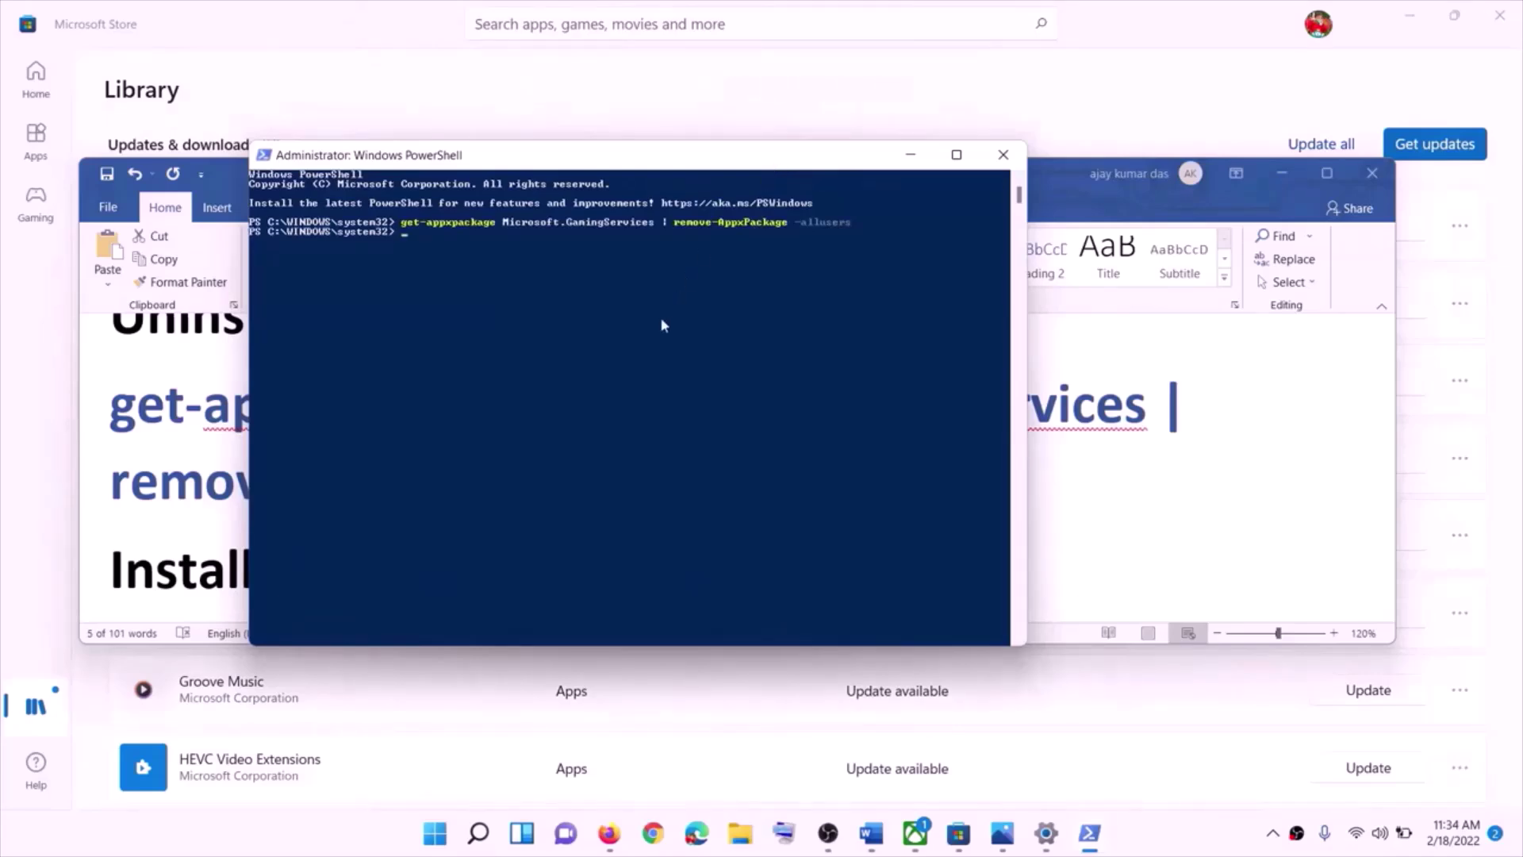
{"action": "left_click", "coordinate": [220, 474]}
- Paste the start ms-windows-store://pdp/?productid=9MWPM2CQNLHN command into PowerShell
{"action": "scroll", "coordinate": [734, 500], "scroll_direction": "down", "scroll_amount": 3}
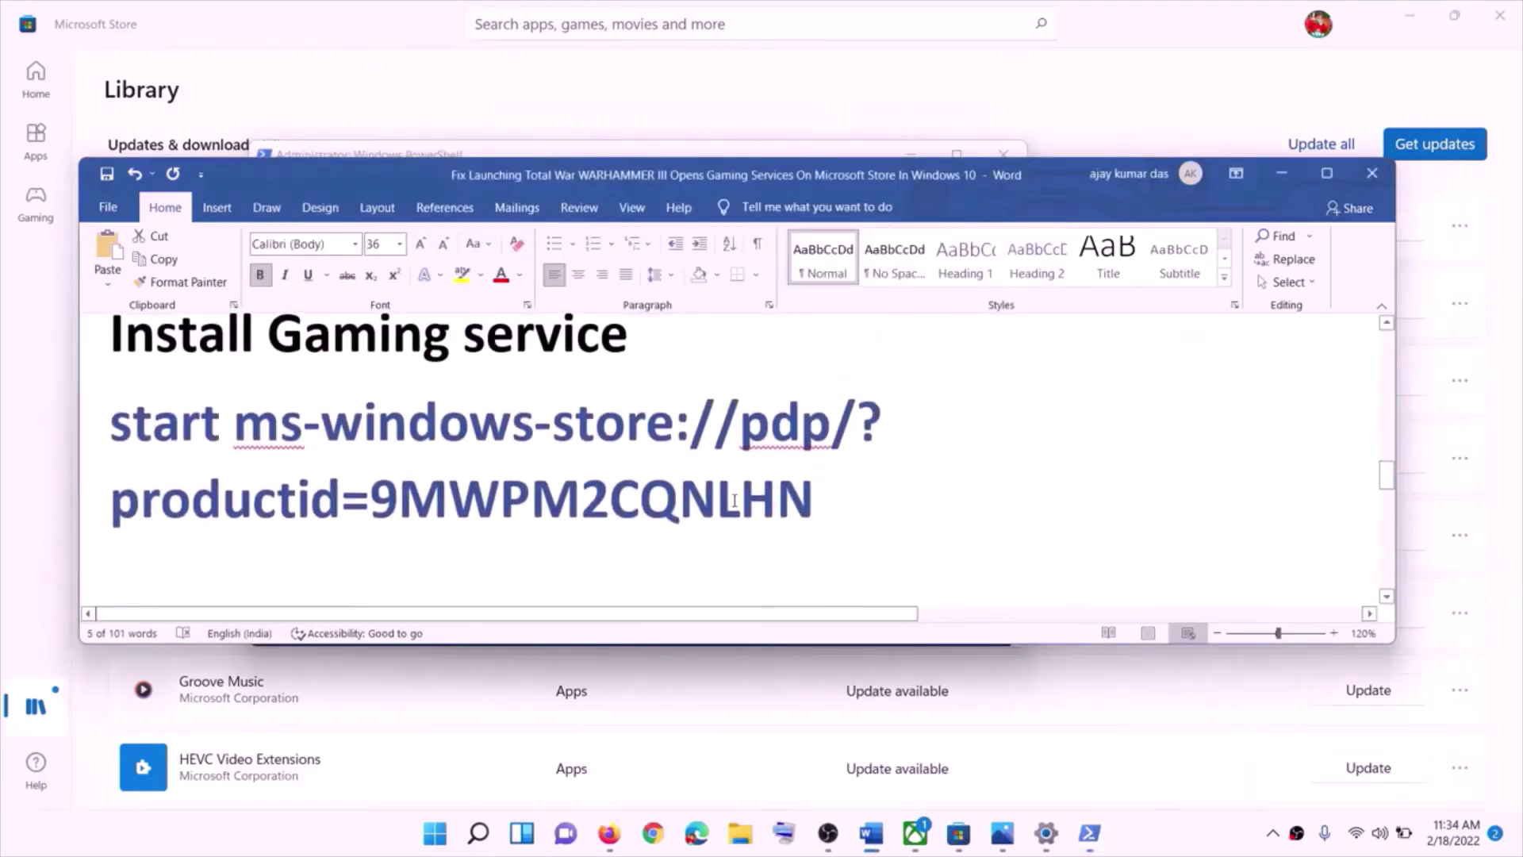
{"action": "left_click_drag", "start_coordinate": [819, 500], "coordinate": [89, 423]}
{"action": "key", "text": "ctrl+c"}
{"action": "key", "text": "alt+Tab"}
{"action": "right_click", "coordinate": [635, 421]}
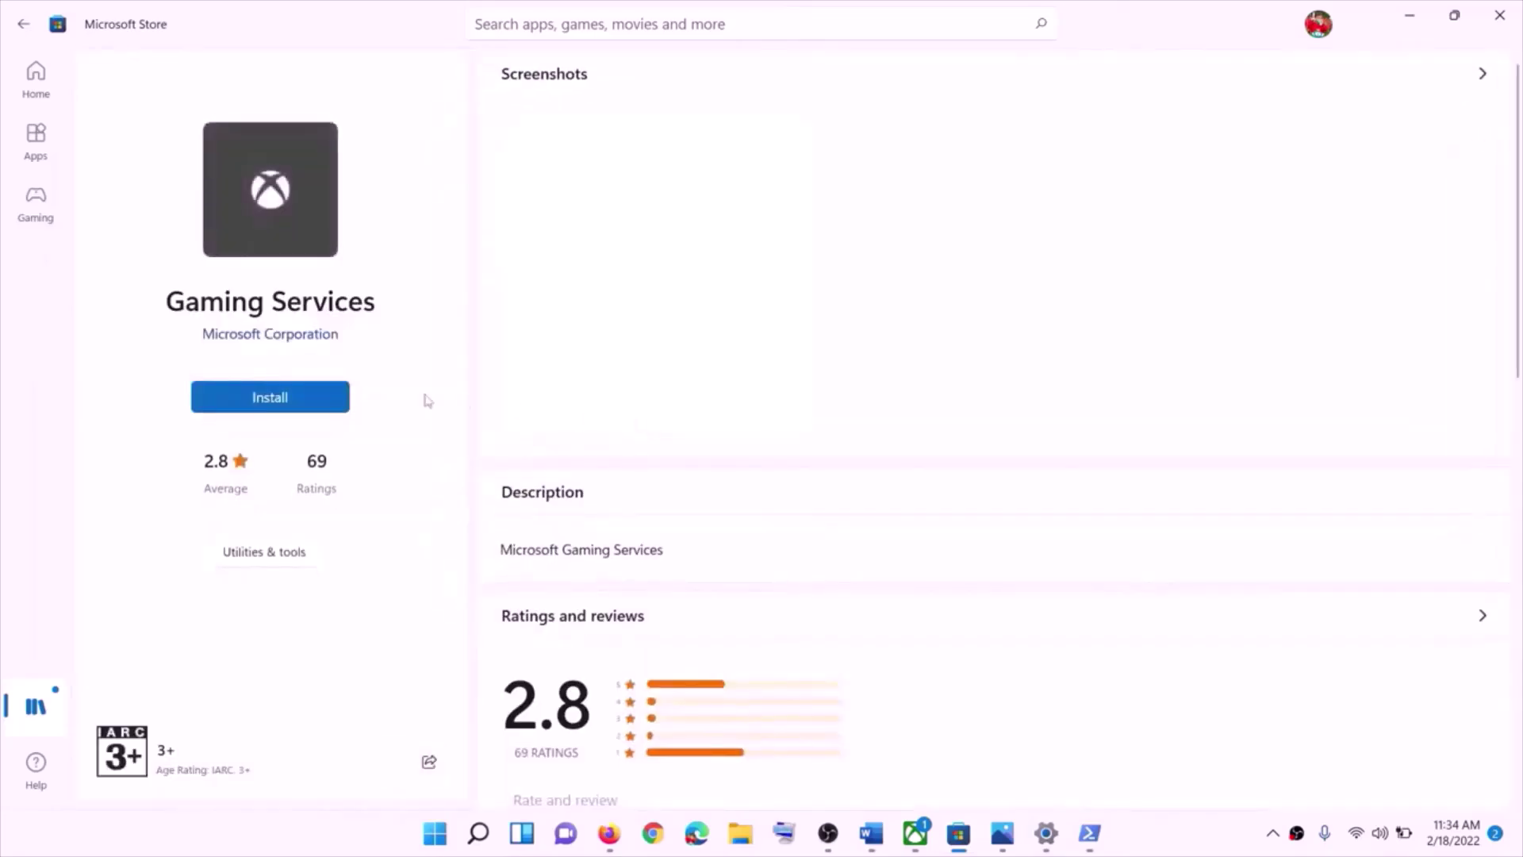
- Install Gaming Services from the Store page, approve the prompt, and scroll the notes to Step 5
{"action": "left_click", "coordinate": [302, 402]}
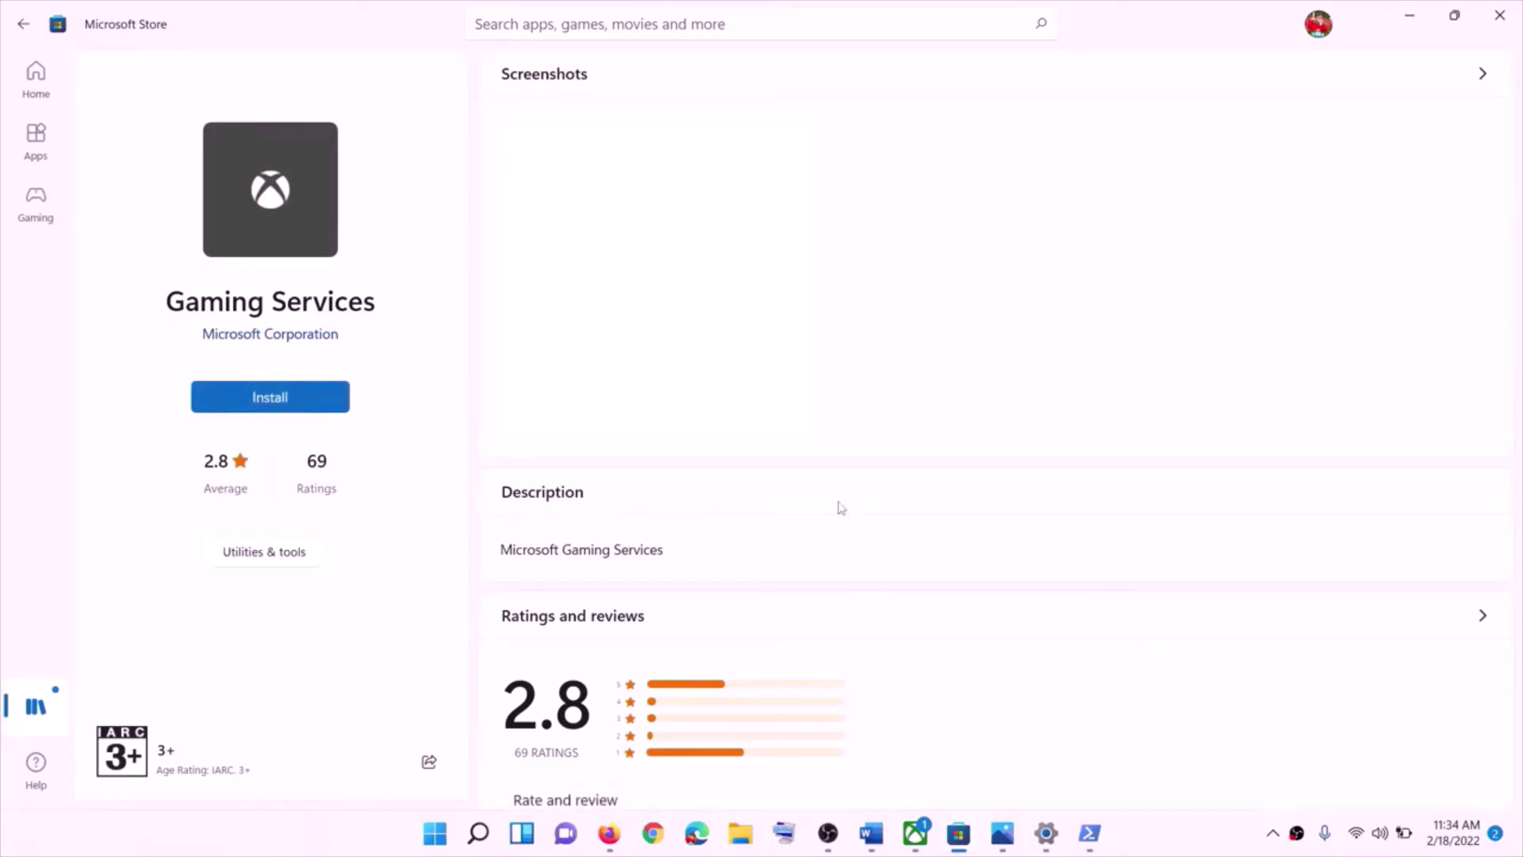
{"action": "left_click", "coordinate": [625, 568]}
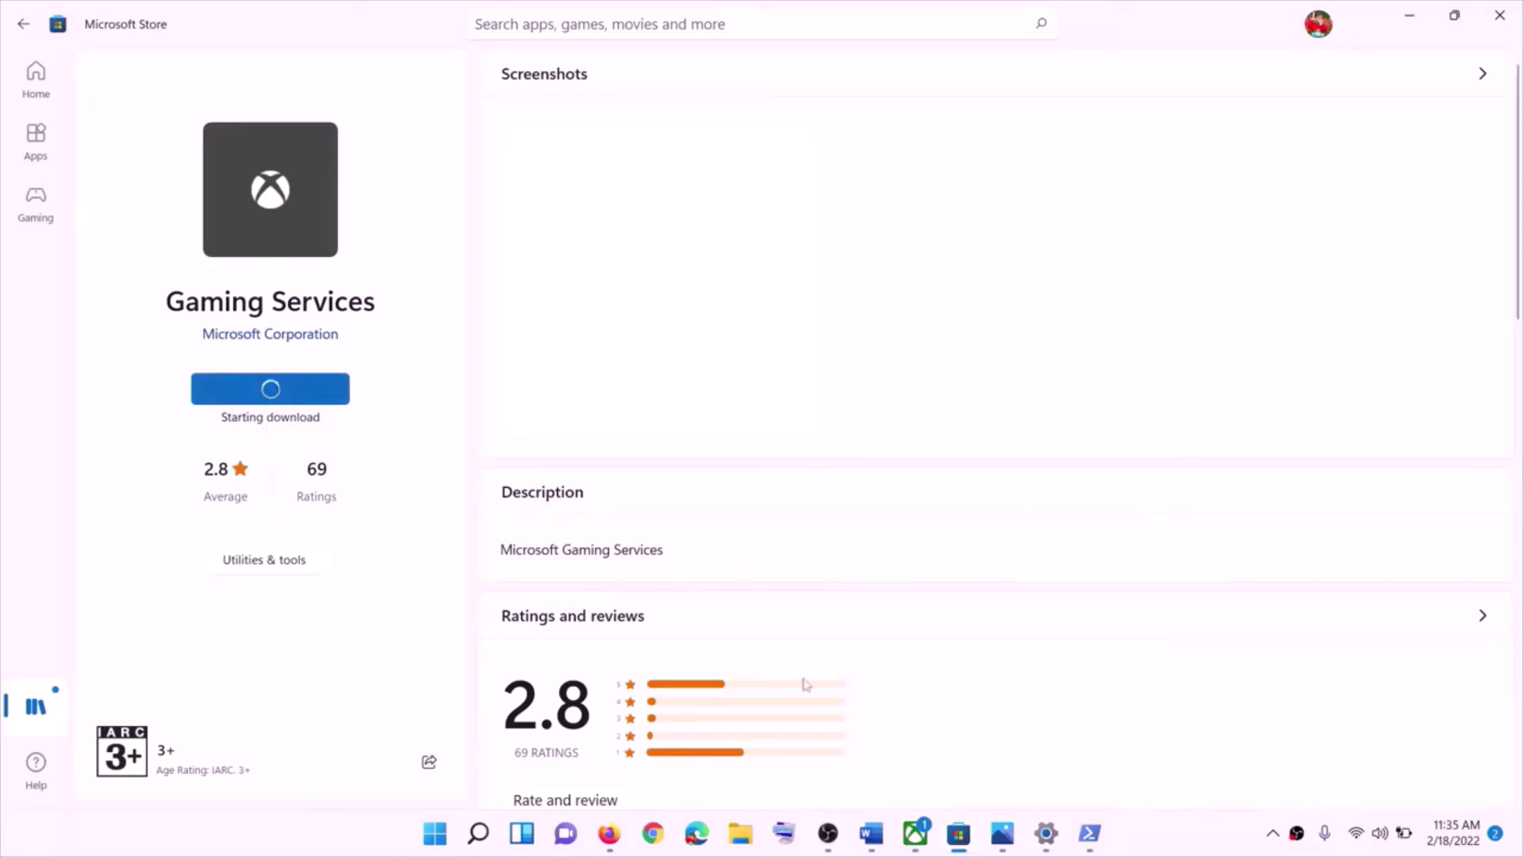
{"action": "left_click", "coordinate": [877, 839]}
{"action": "scroll", "coordinate": [631, 555], "scroll_direction": "down", "scroll_amount": 4}
{"action": "scroll", "coordinate": [631, 555], "scroll_direction": "down", "scroll_amount": 2}
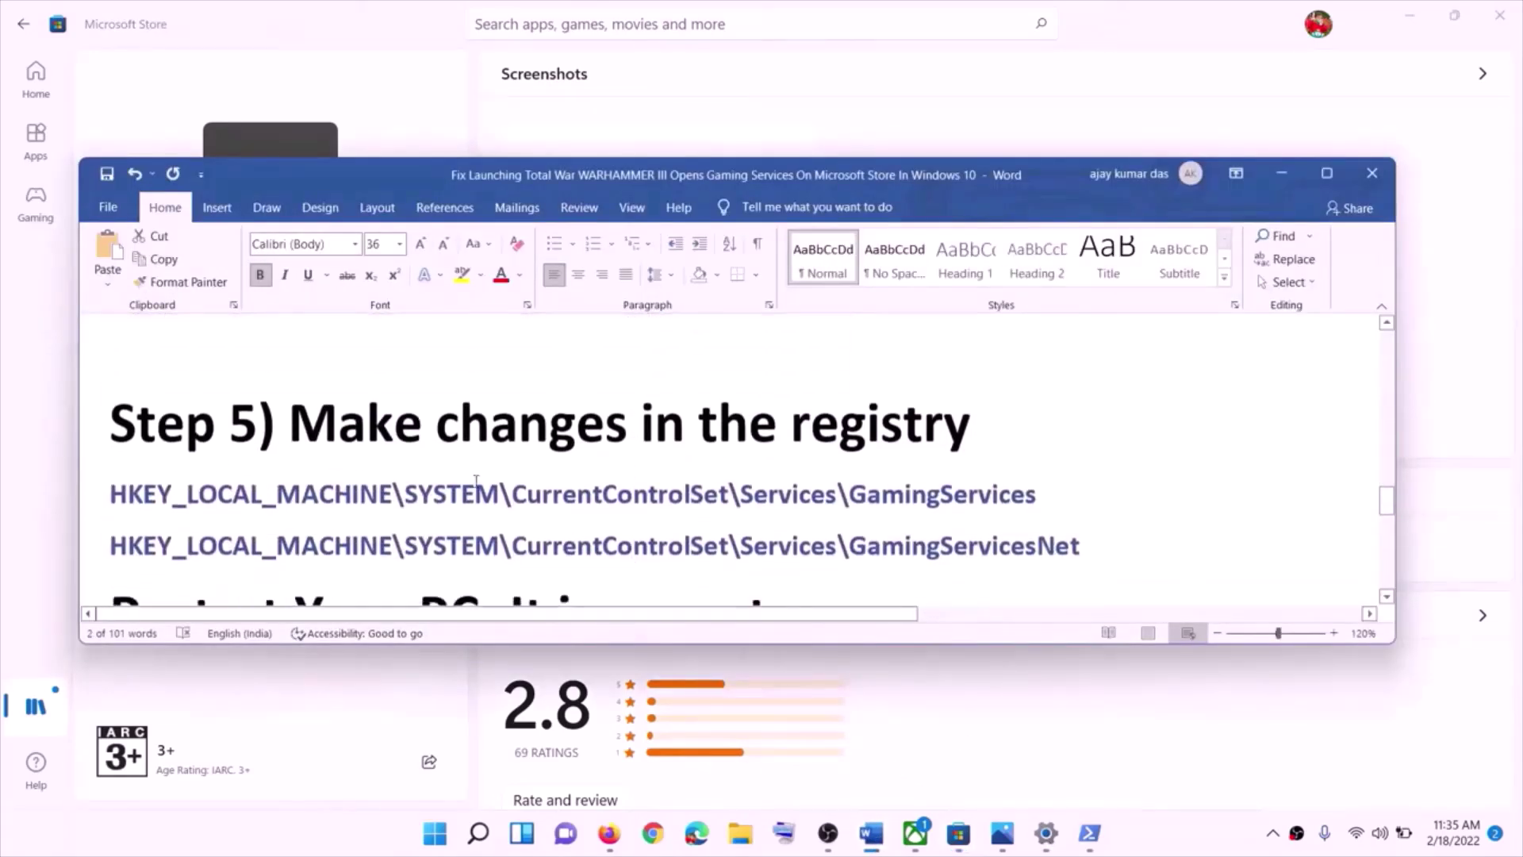
- Launch Registry Editor as administrator by searching 'registry' from Start
{"action": "left_click_drag", "start_coordinate": [348, 438], "coordinate": [968, 436]}
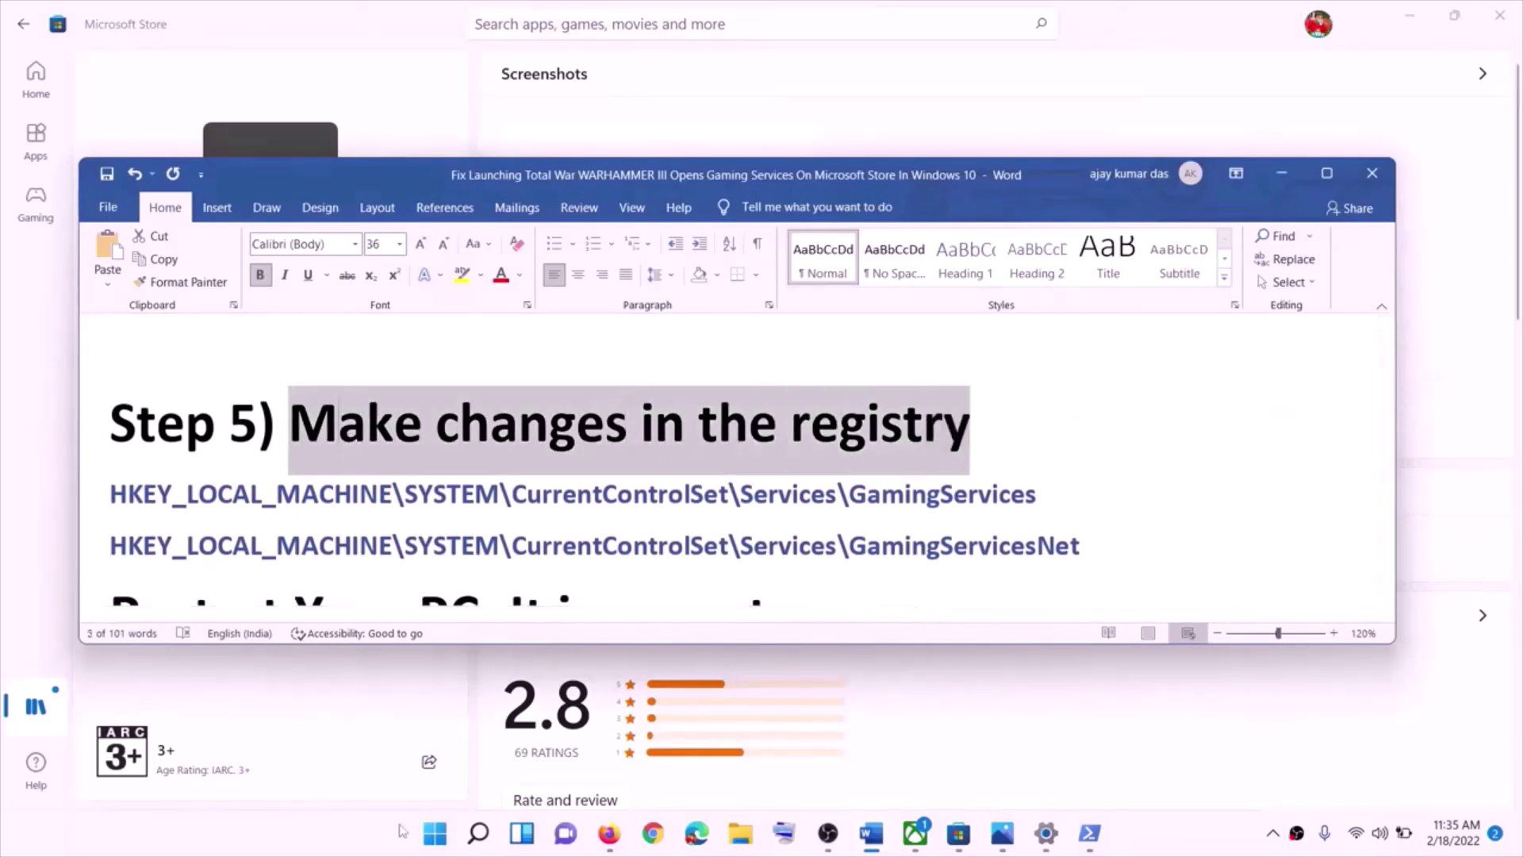
{"action": "left_click", "coordinate": [434, 837]}
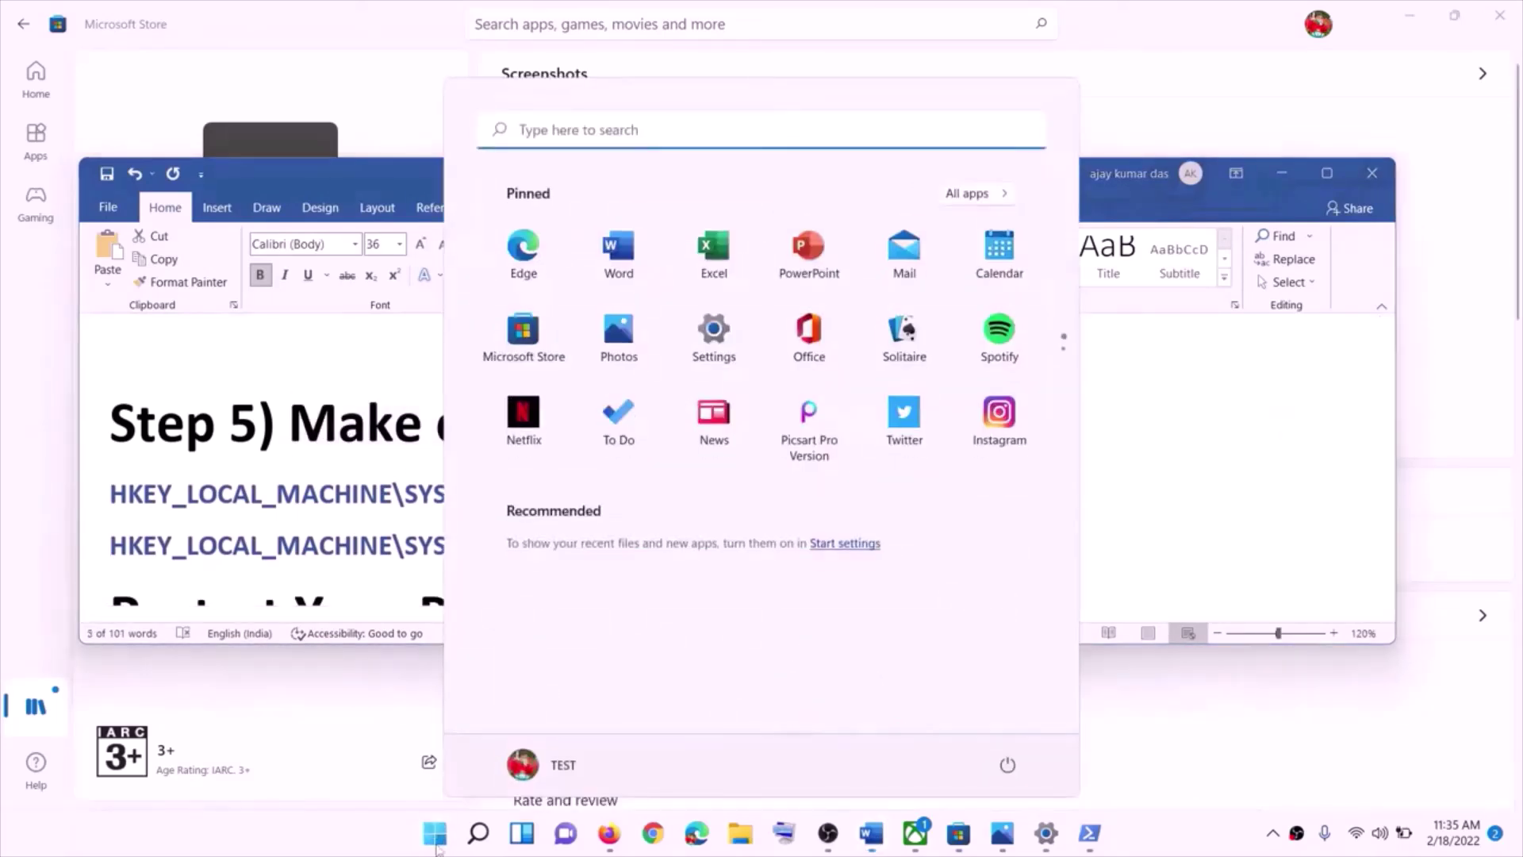
{"action": "type", "text": "registry"}
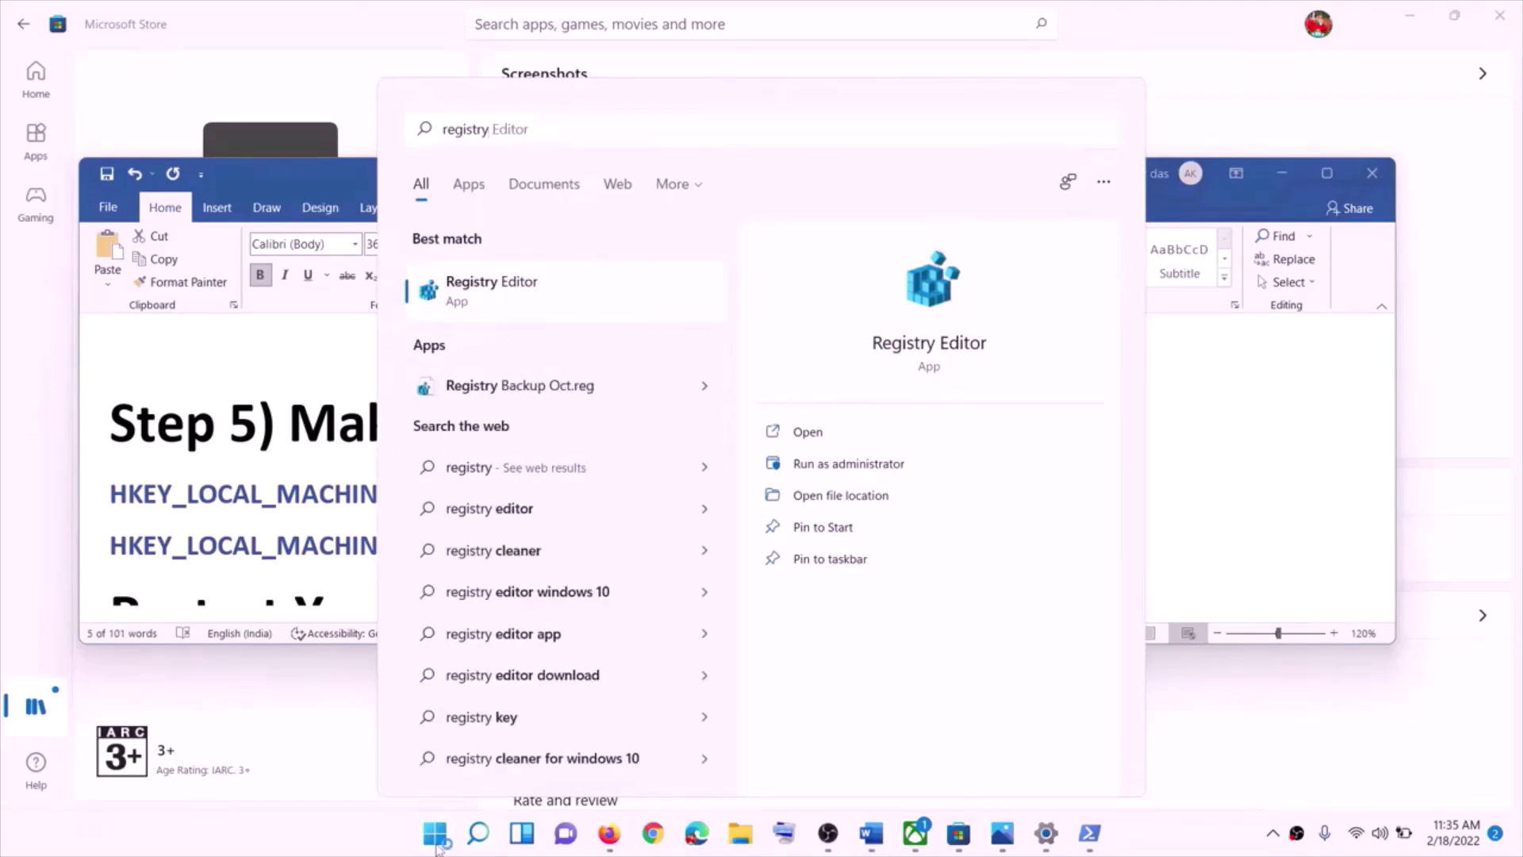
{"action": "key", "text": "Return"}
{"action": "left_click", "coordinate": [660, 569]}
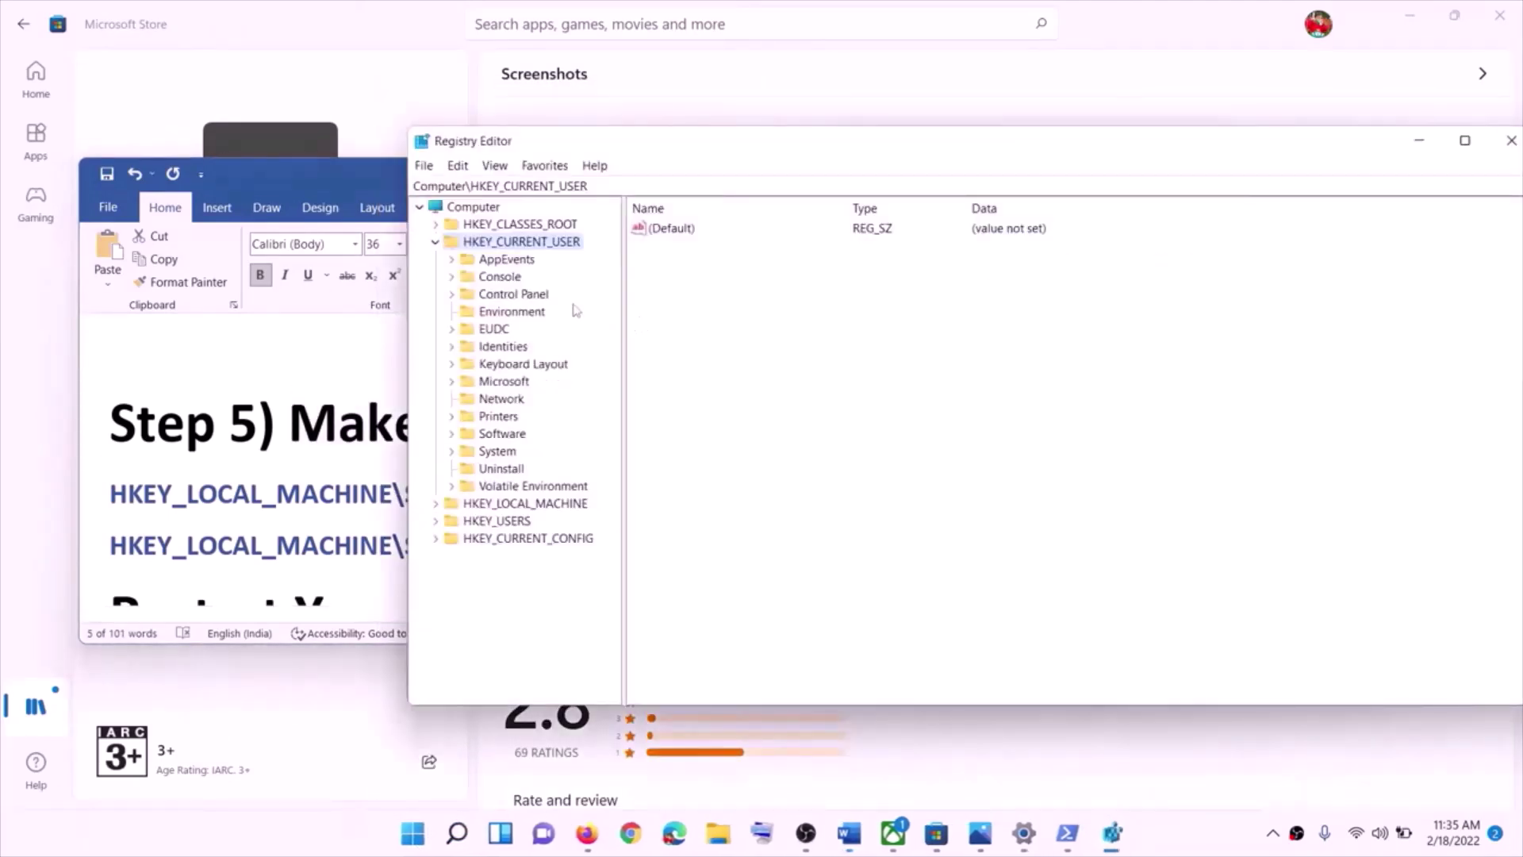
- Expand HKEY_LOCAL_MACHINE > SYSTEM > CurrentControlSet > Services, checking the path against the notes
{"action": "left_click", "coordinate": [434, 243]}
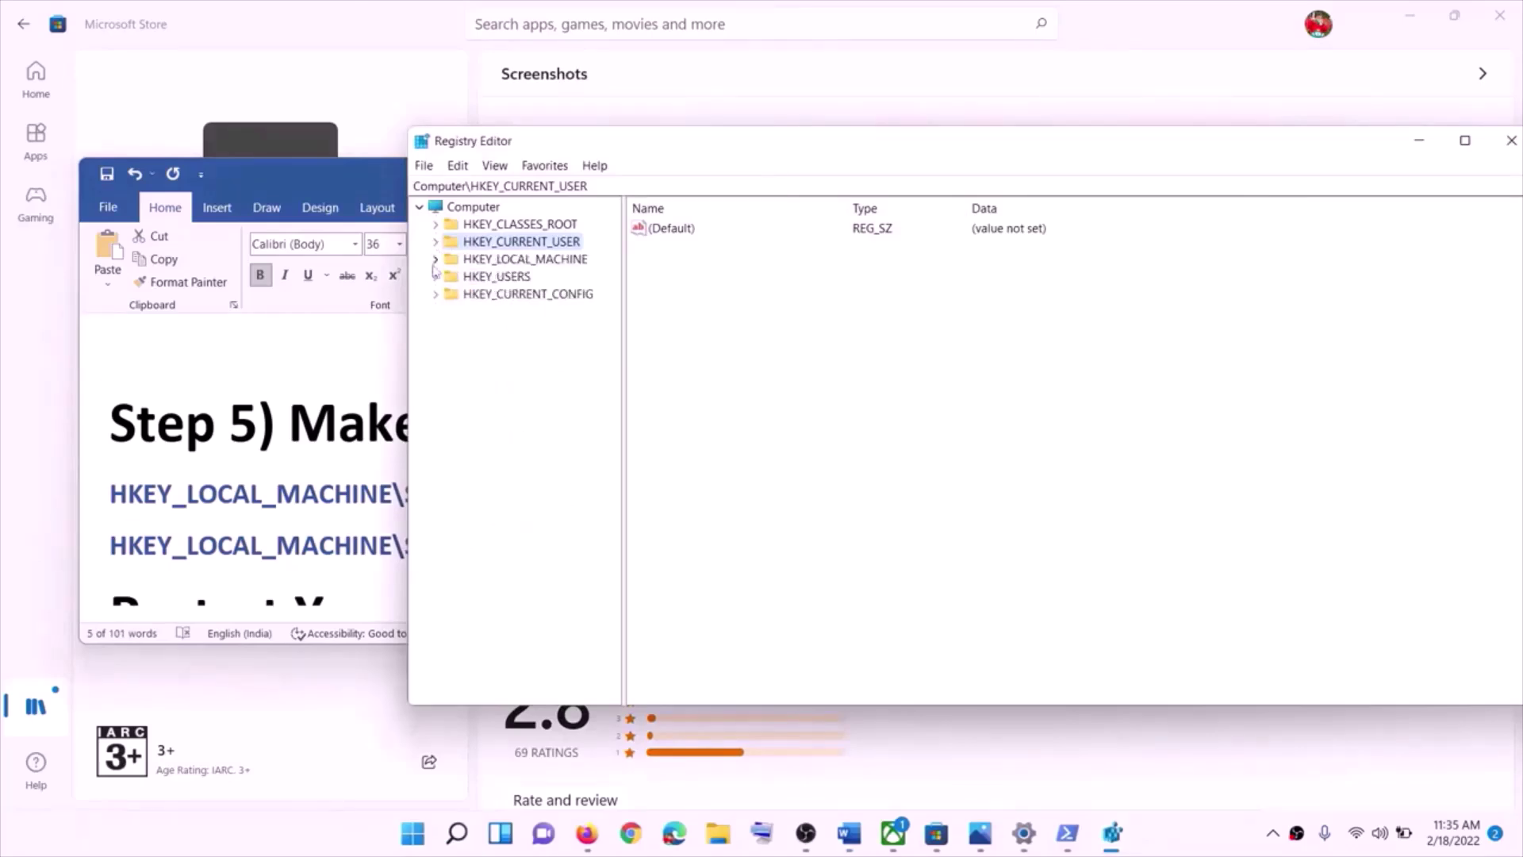
{"action": "left_click", "coordinate": [434, 260]}
{"action": "key", "text": "alt+Tab"}
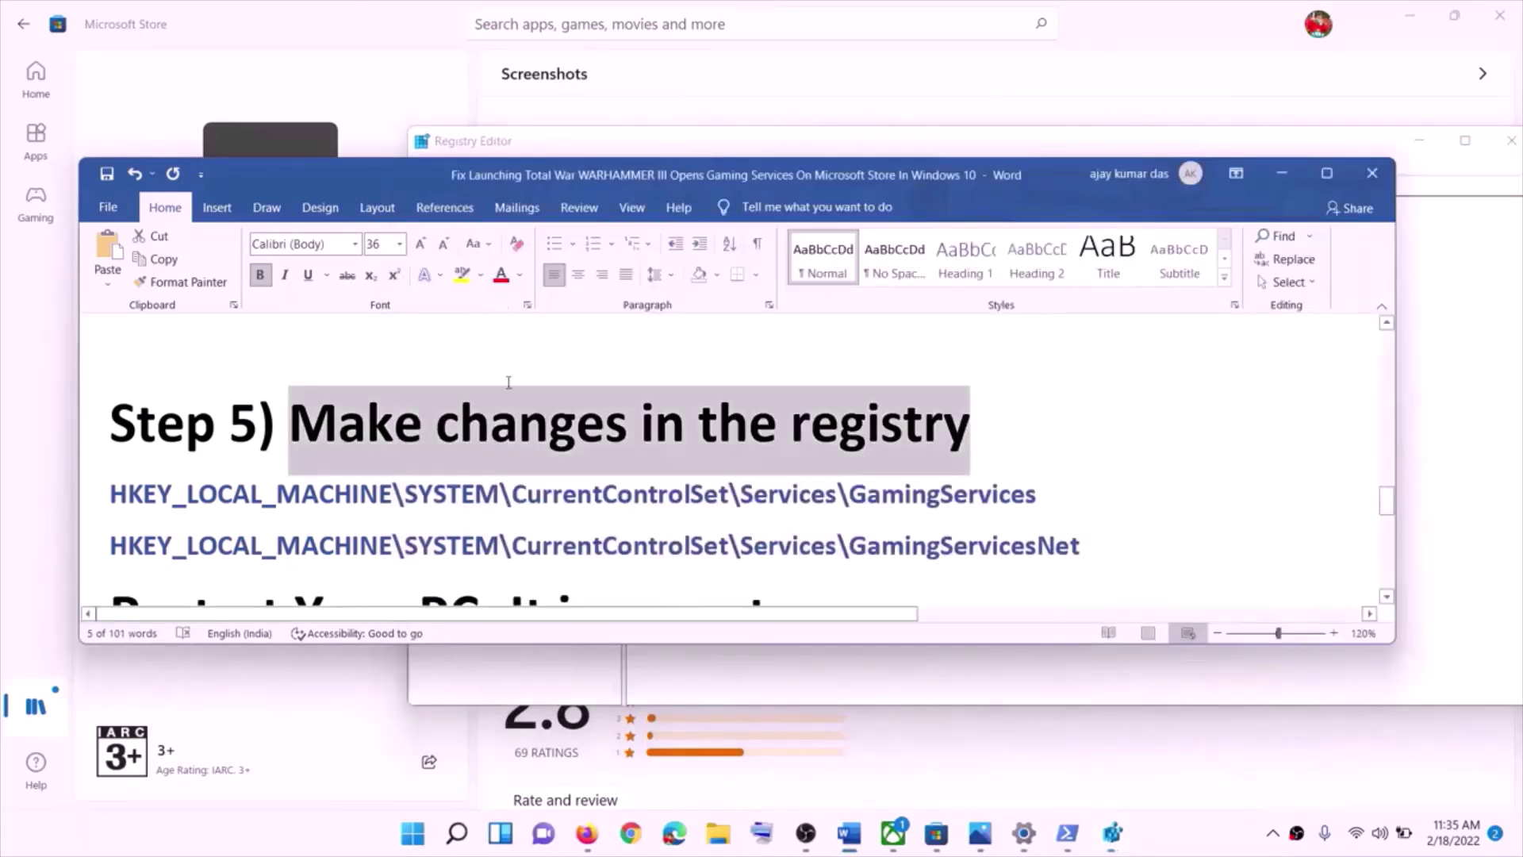
{"action": "key", "text": "alt+Tab"}
{"action": "left_click", "coordinate": [487, 379]}
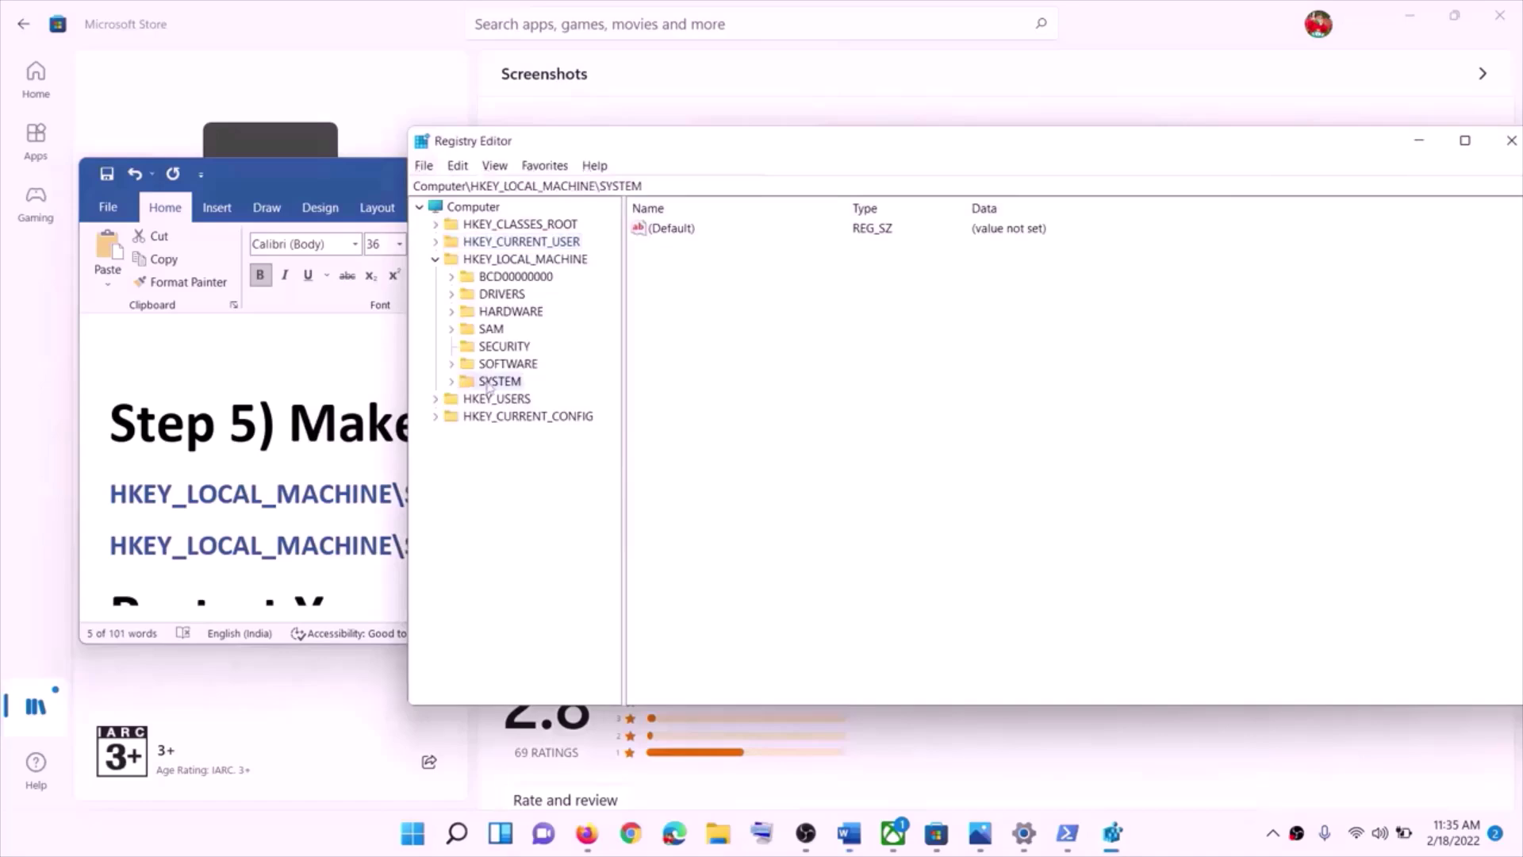
{"action": "left_click", "coordinate": [451, 382]}
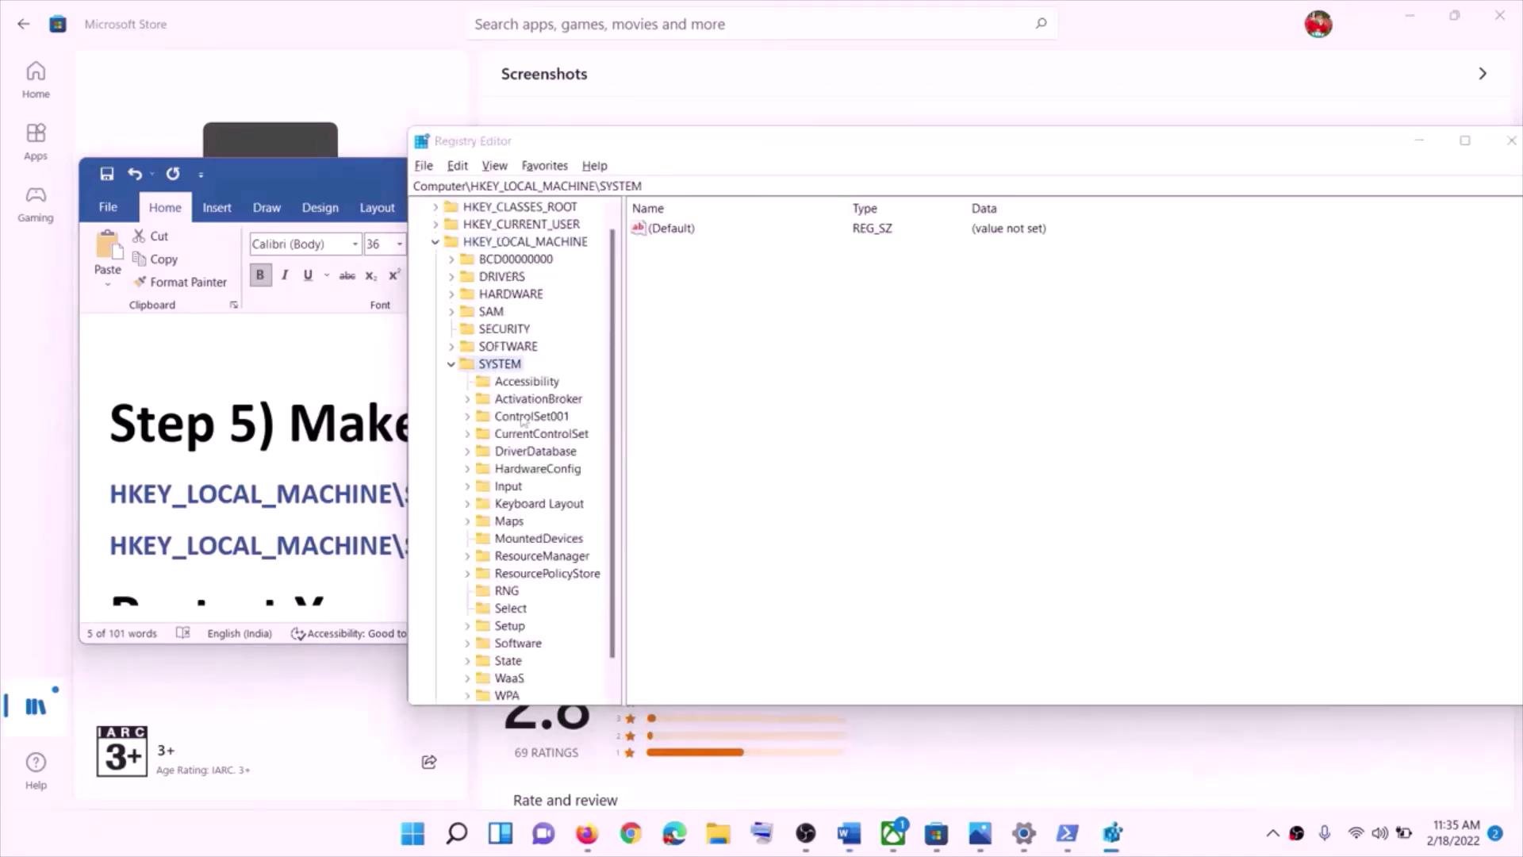
{"action": "key", "text": "alt+Tab"}
{"action": "key", "text": "alt+Tab"}
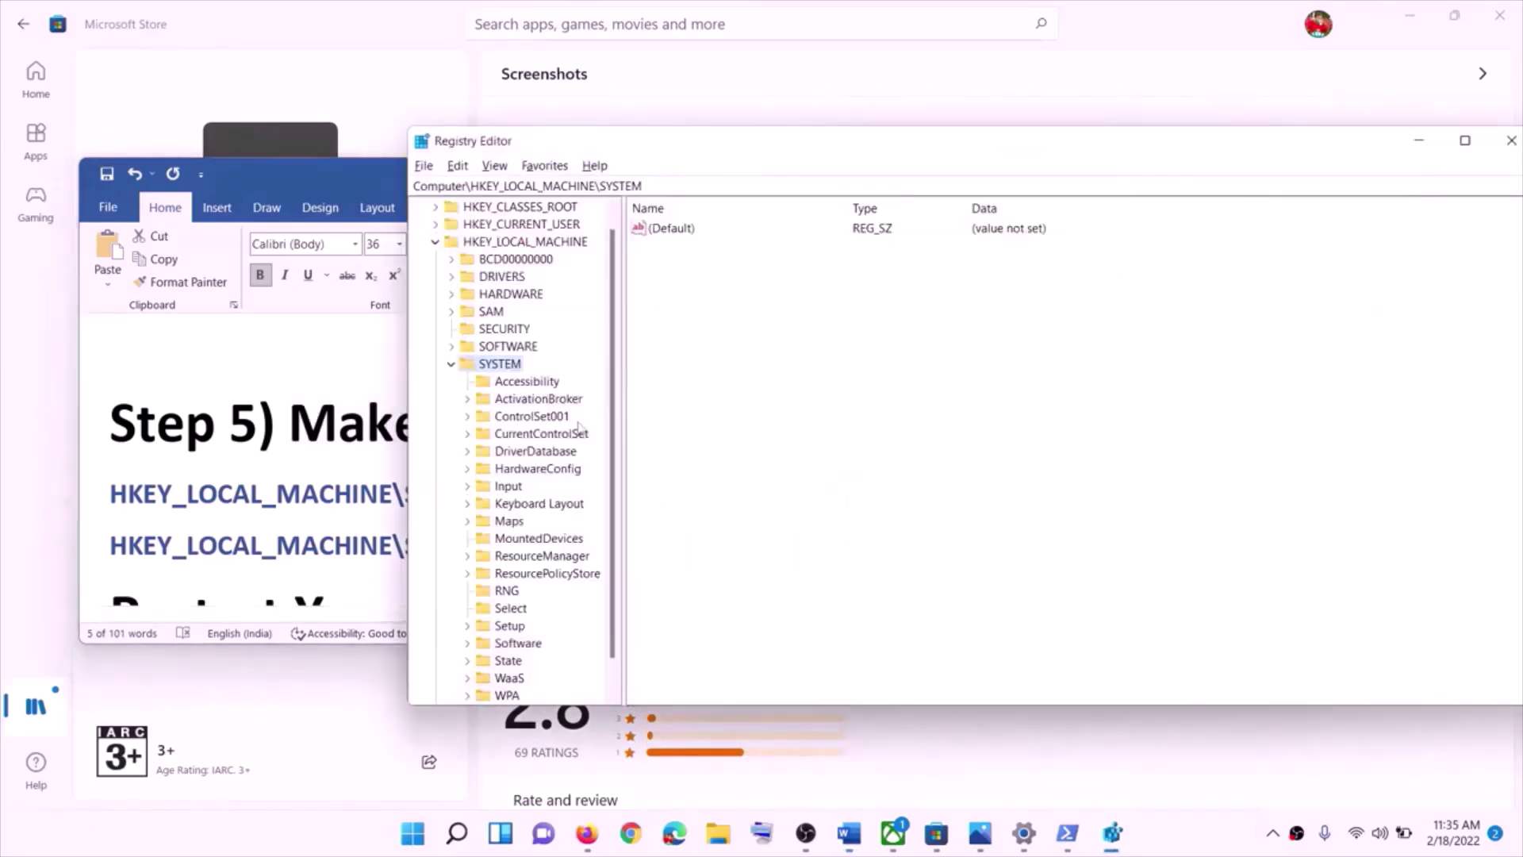
{"action": "left_click", "coordinate": [518, 434]}
{"action": "left_click", "coordinate": [467, 434]}
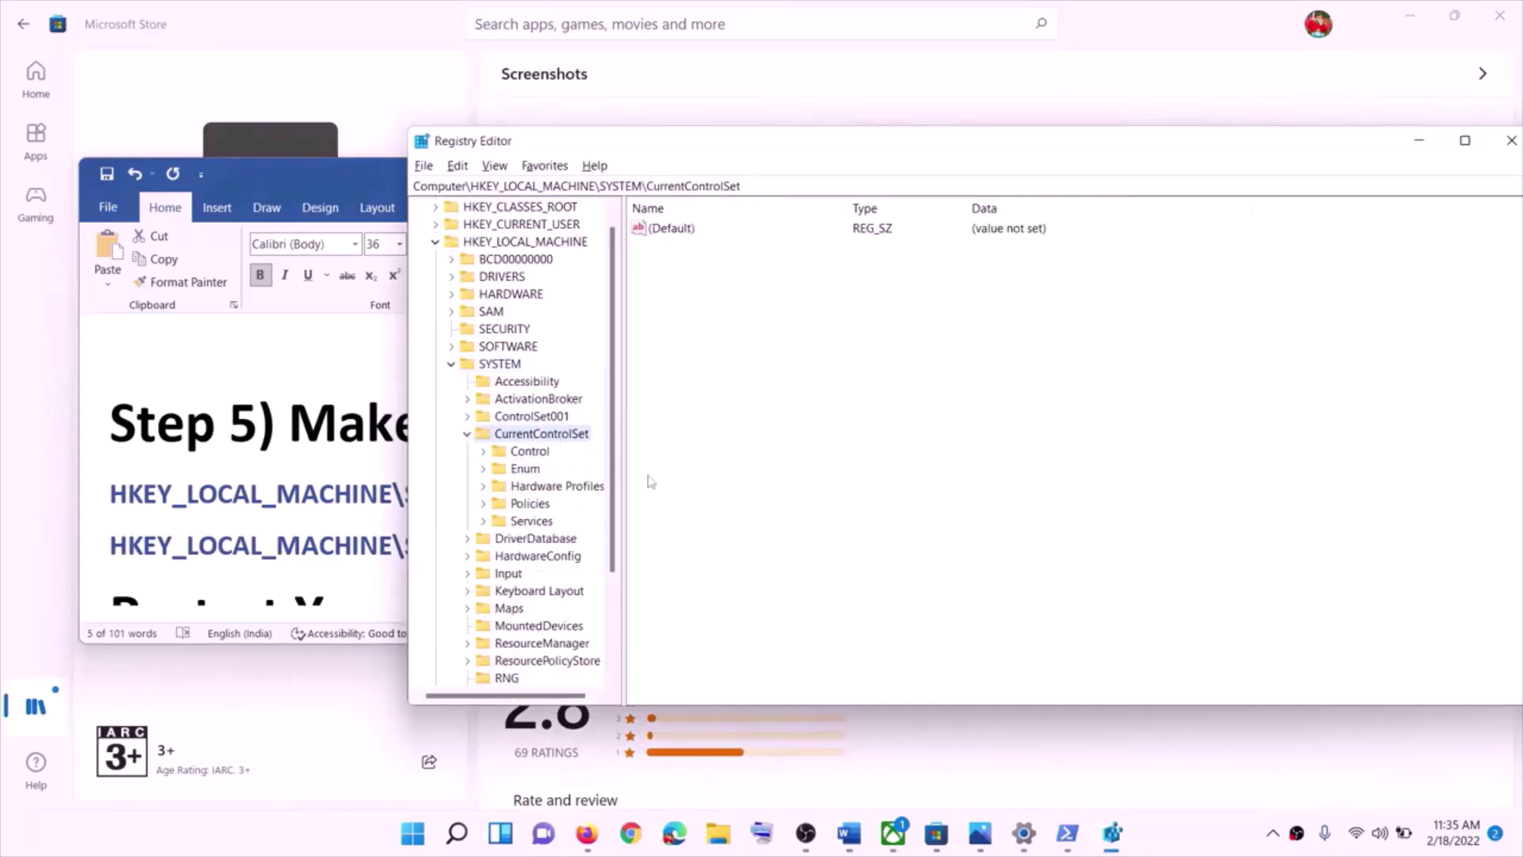
{"action": "key", "text": "alt+Tab"}
{"action": "key", "text": "alt+Tab"}
{"action": "left_click", "coordinate": [531, 521]}
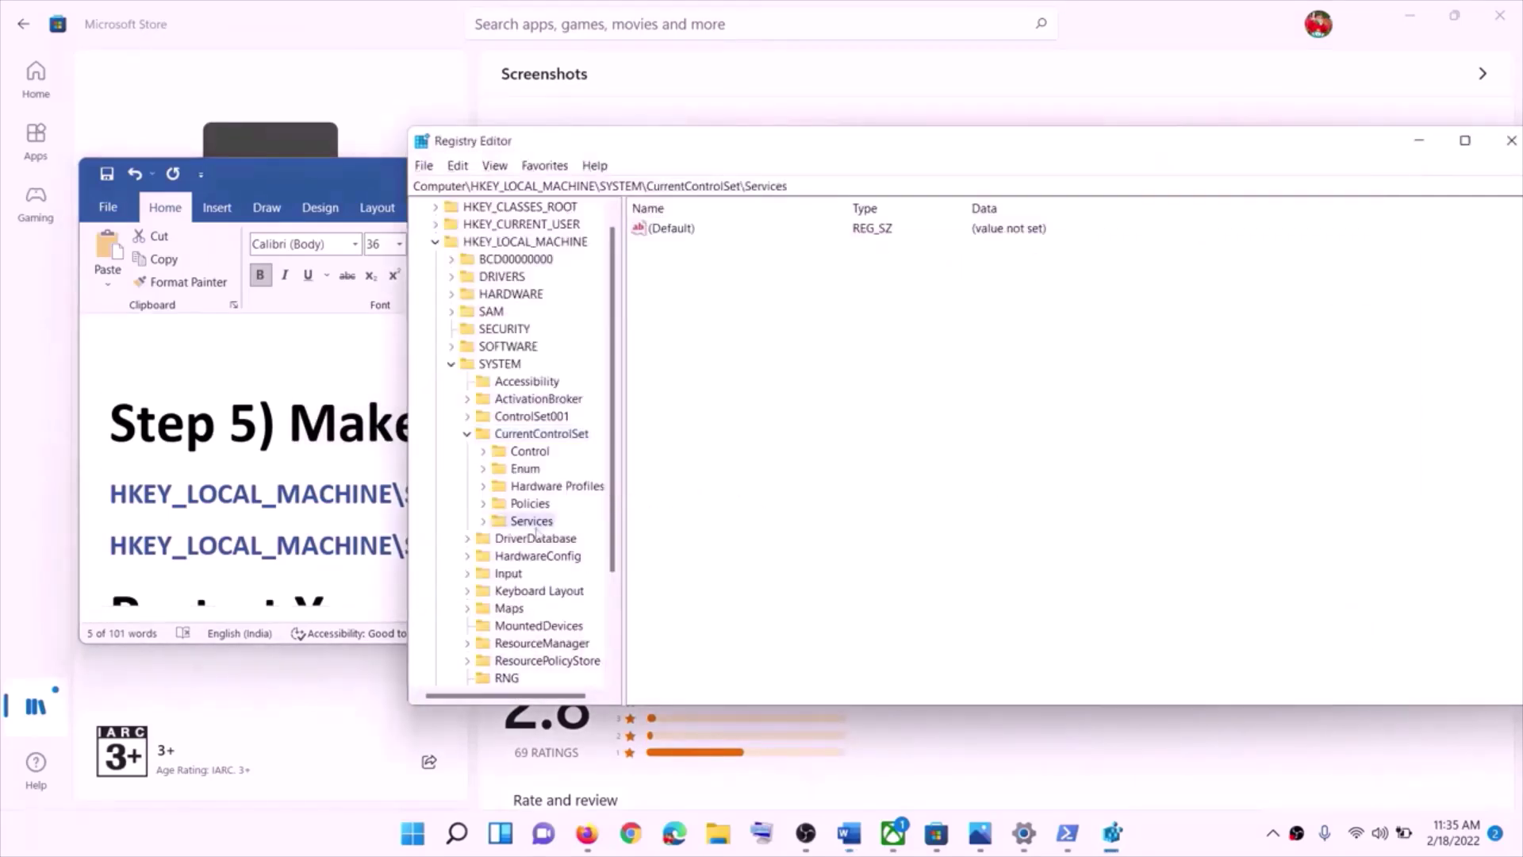
{"action": "left_click", "coordinate": [482, 523]}
{"action": "key", "text": "alt+Tab"}
{"action": "key", "text": "alt+Tab"}
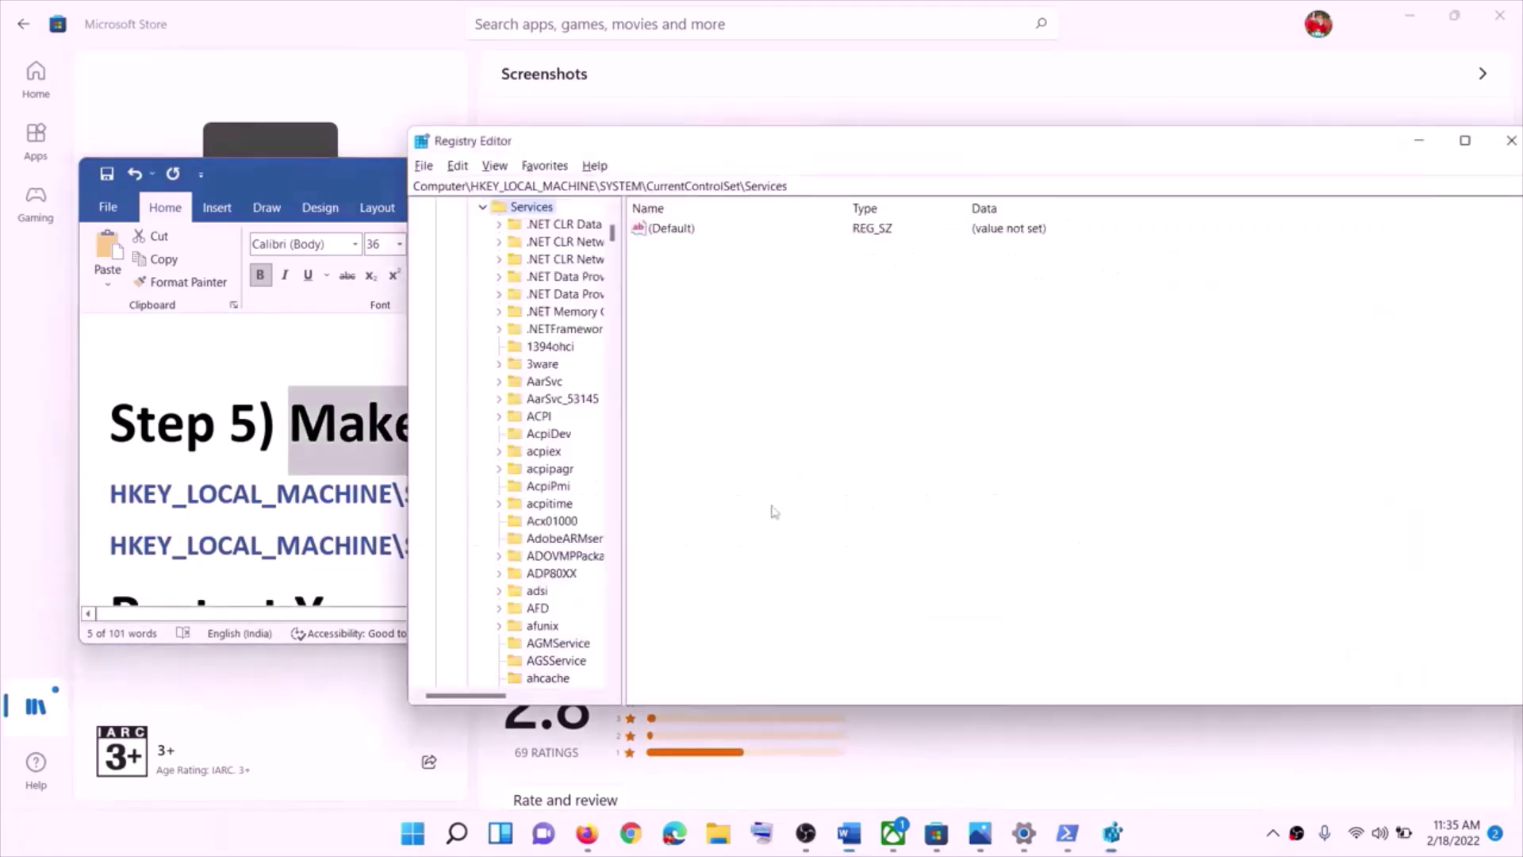
- Inspect the GamingServices and GamingServicesNet keys' values, ending on GamingServices
{"action": "scroll", "coordinate": [559, 517], "scroll_direction": "down", "scroll_amount": 20}
{"action": "scroll", "coordinate": [559, 517], "scroll_direction": "down", "scroll_amount": 20}
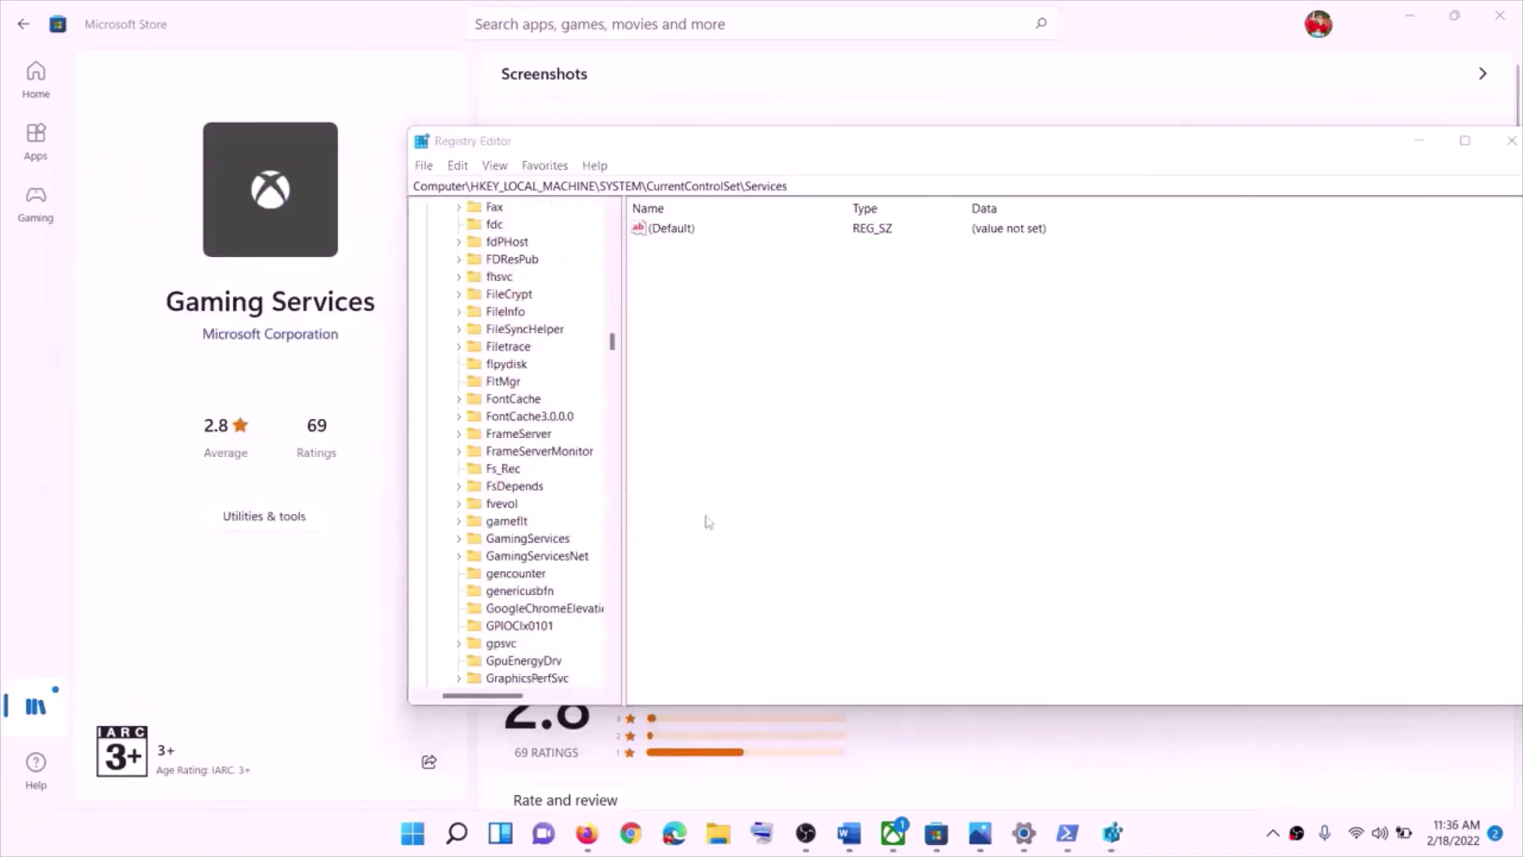
{"action": "left_click", "coordinate": [530, 539]}
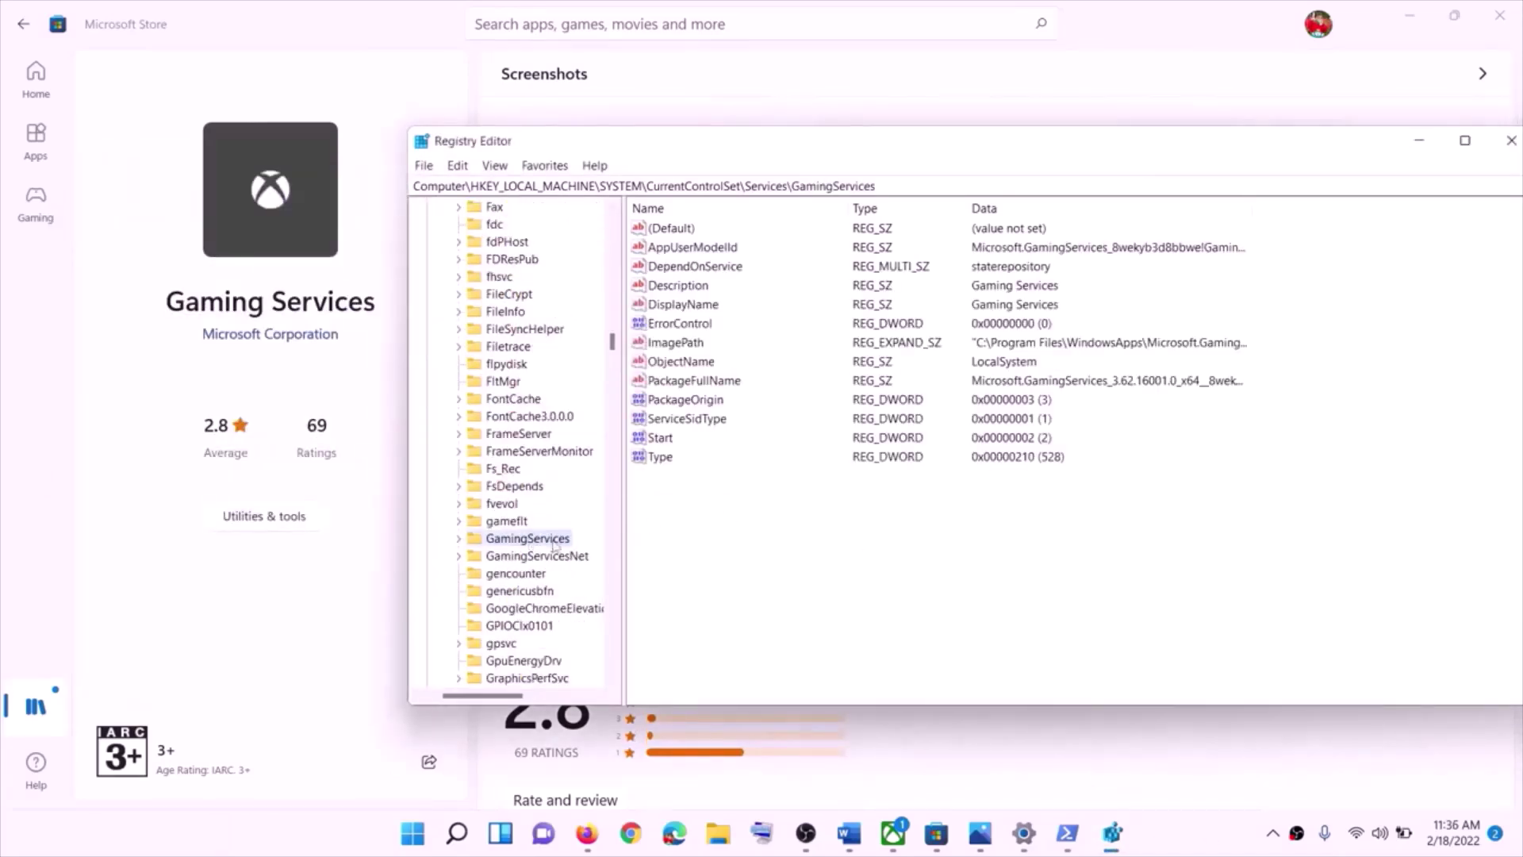
{"action": "left_click", "coordinate": [536, 558]}
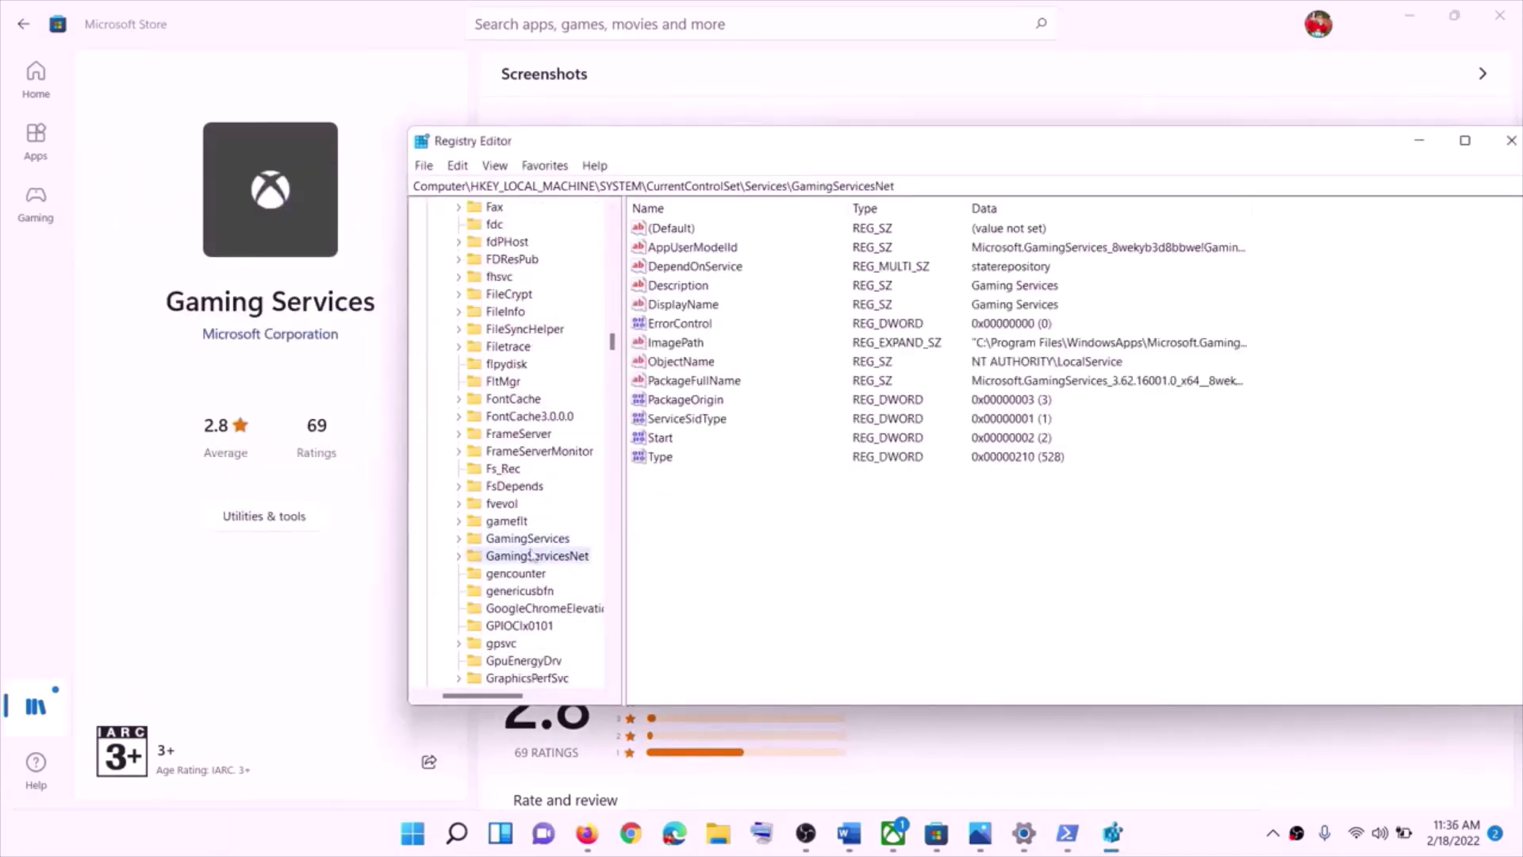
{"action": "left_click", "coordinate": [527, 543]}
- Delete the GamingServices and GamingServicesNet keys, confirming each, then close Registry Editor
{"action": "right_click", "coordinate": [527, 546]}
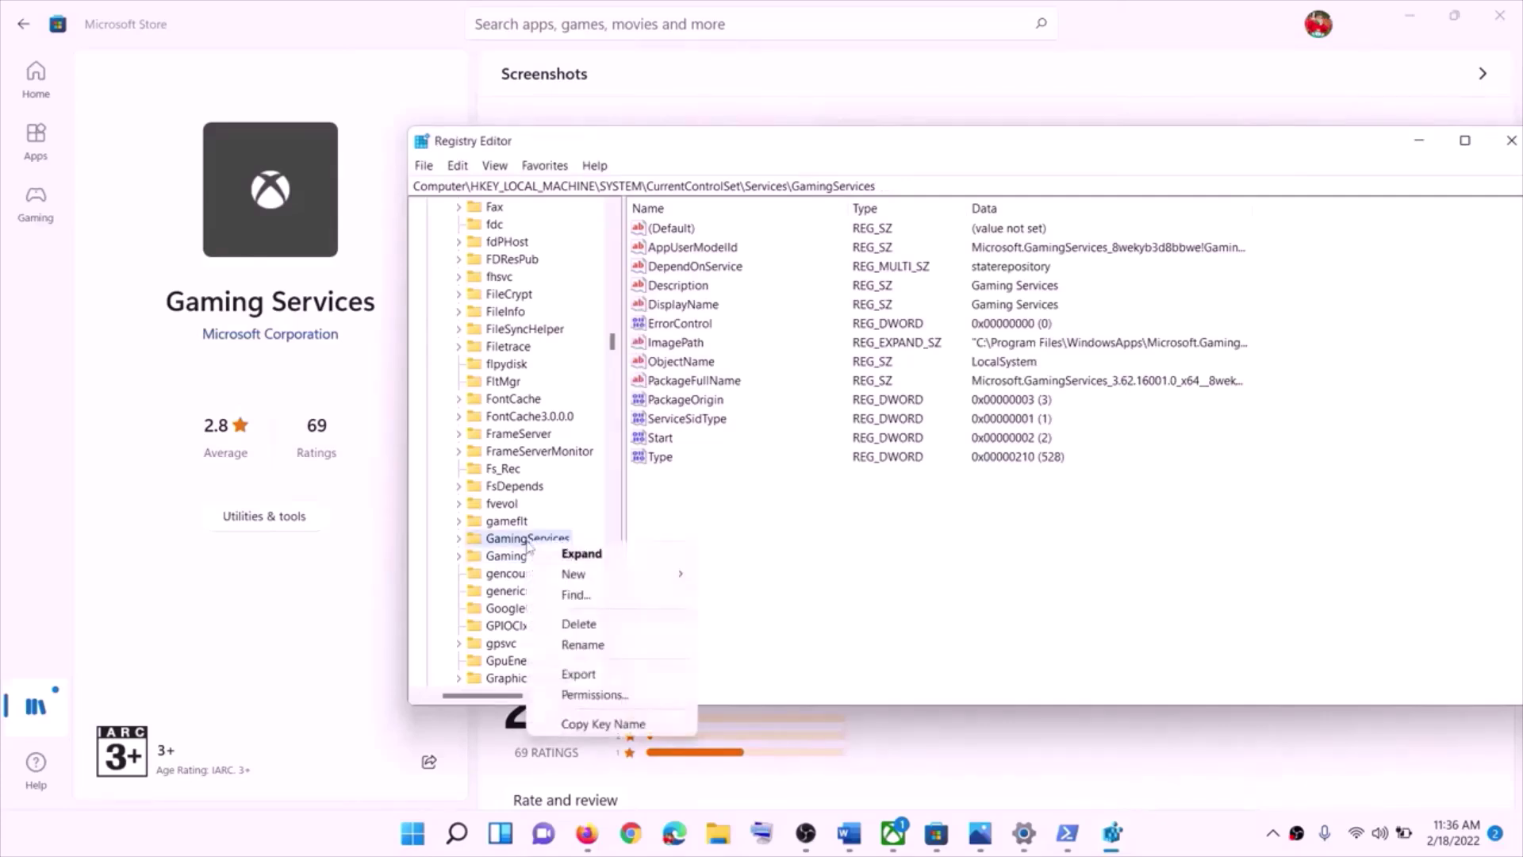
{"action": "left_click", "coordinate": [627, 624]}
{"action": "left_click", "coordinate": [867, 412]}
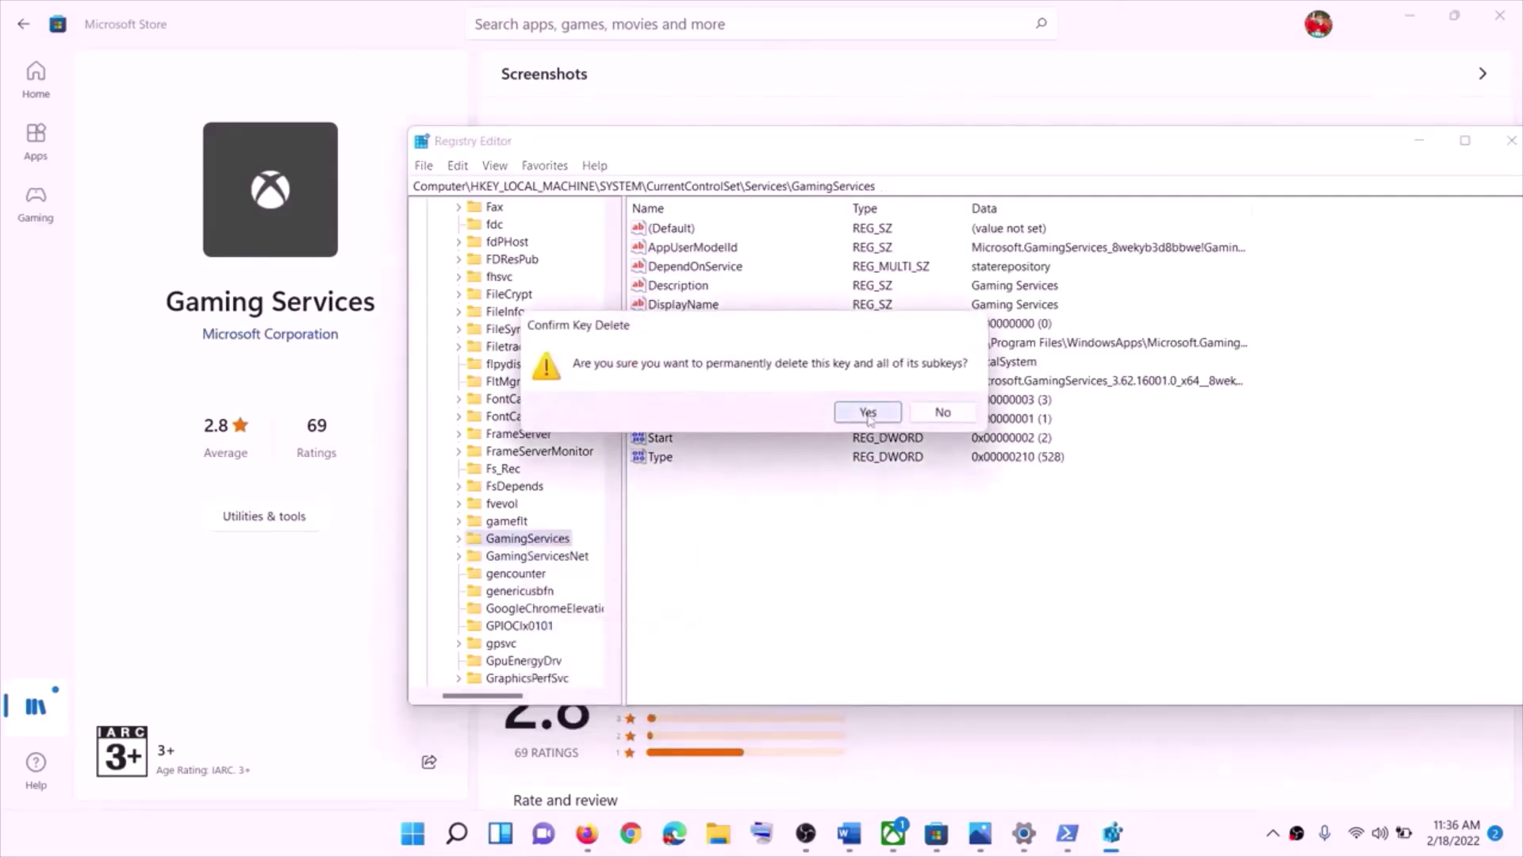
{"action": "right_click", "coordinate": [514, 545]}
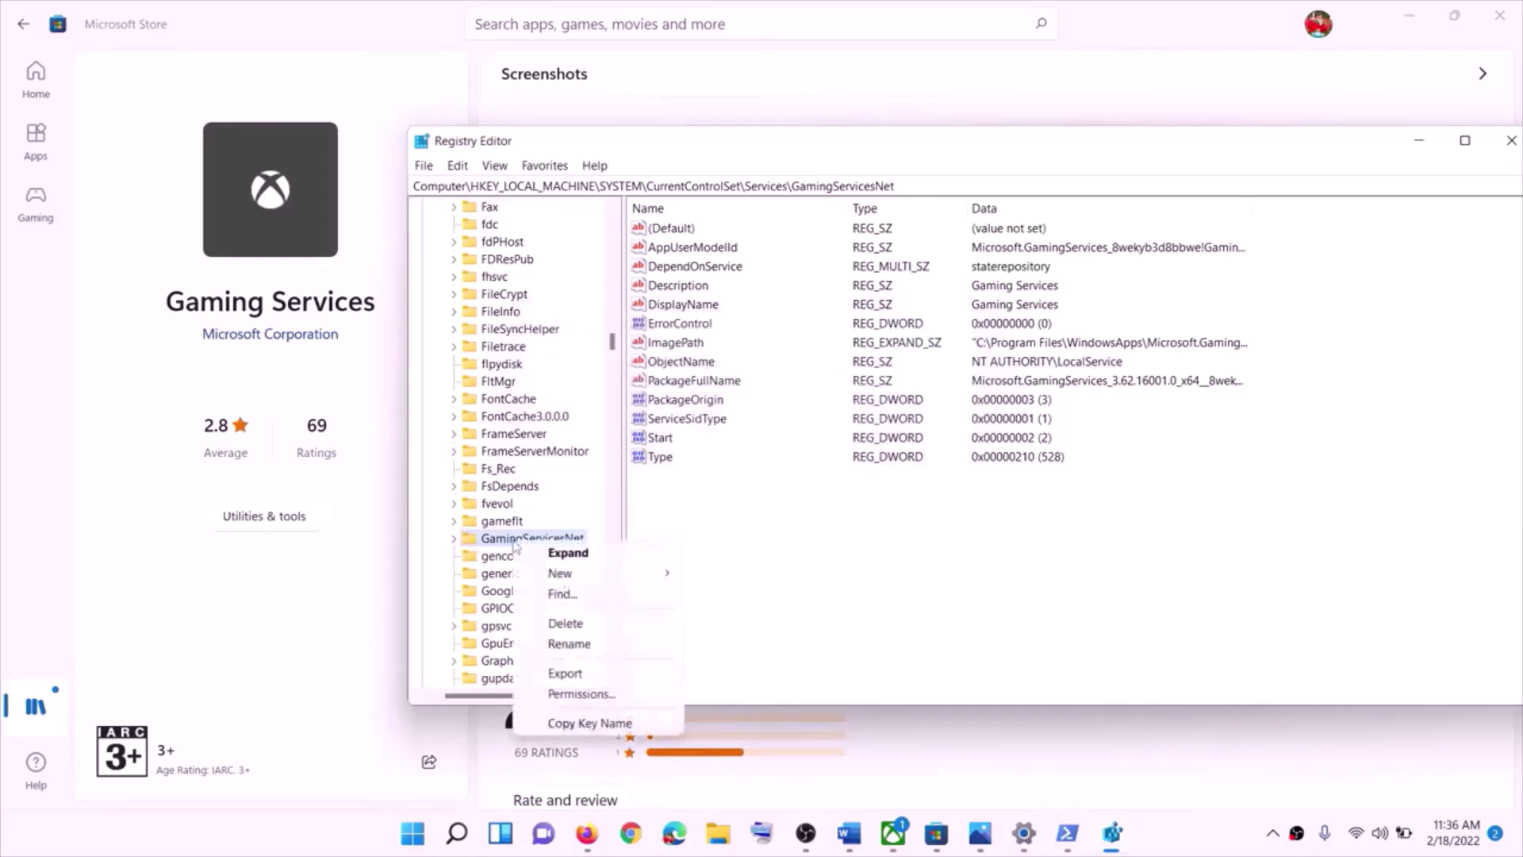
{"action": "left_click", "coordinate": [589, 624]}
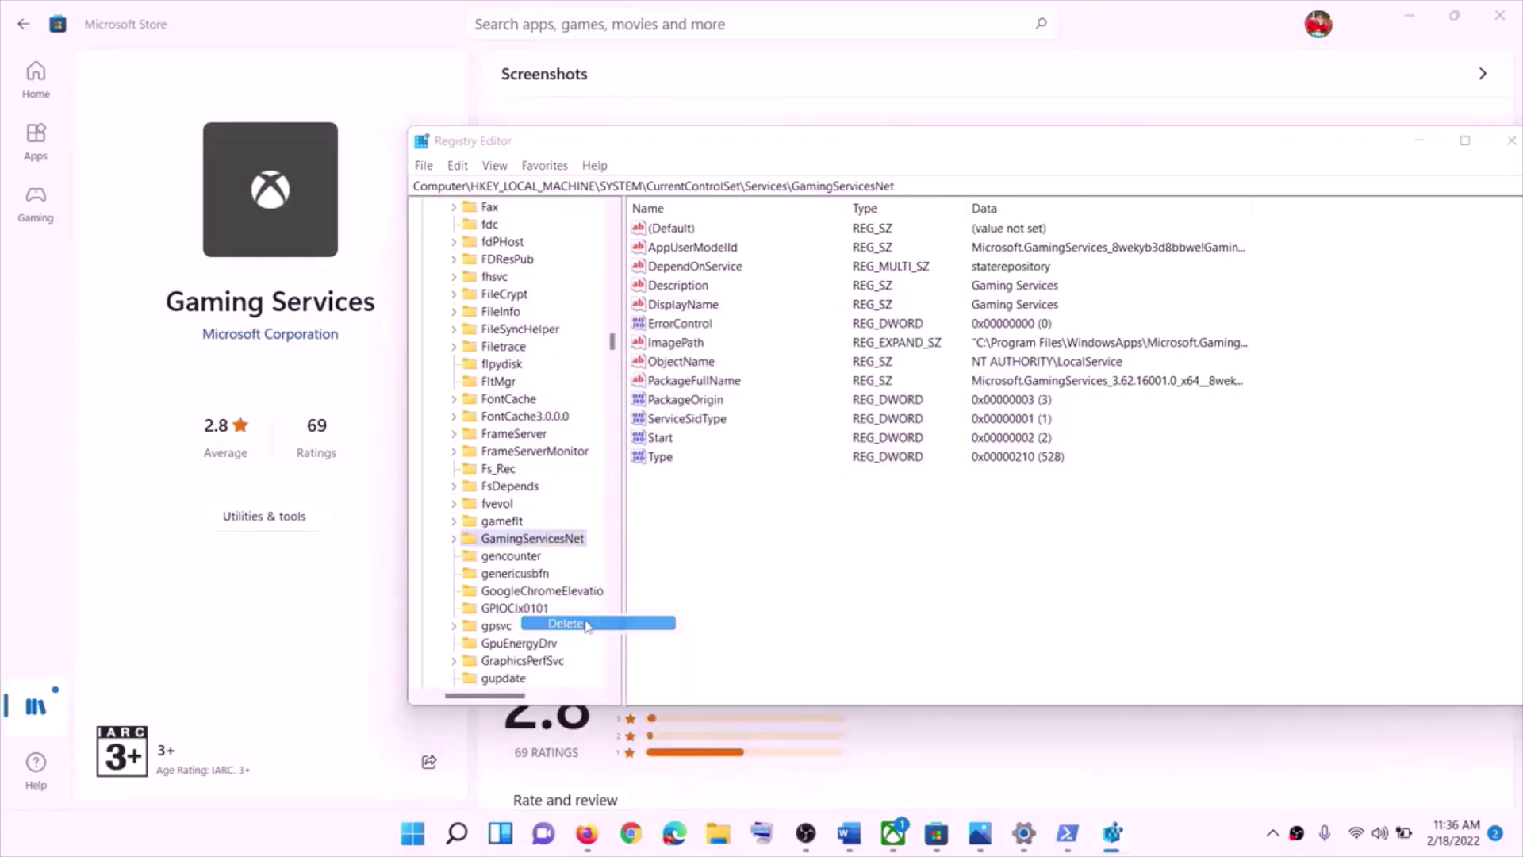
{"action": "left_click", "coordinate": [867, 411]}
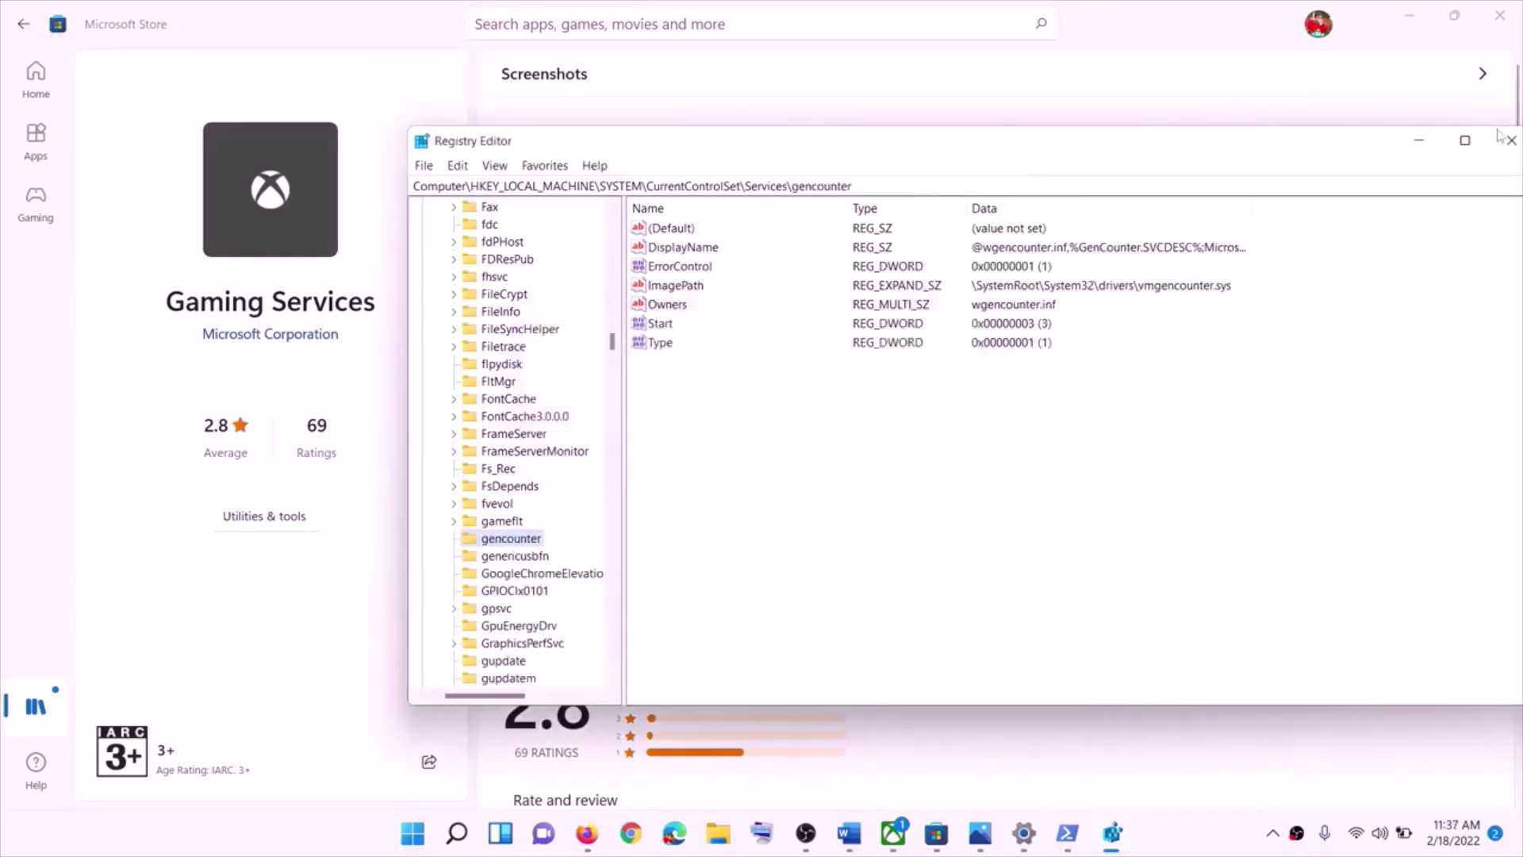
{"action": "left_click", "coordinate": [1511, 140]}
- Open Start's power options, then bring the Word notes forward at the get-appxpackage command
{"action": "left_click", "coordinate": [436, 834]}
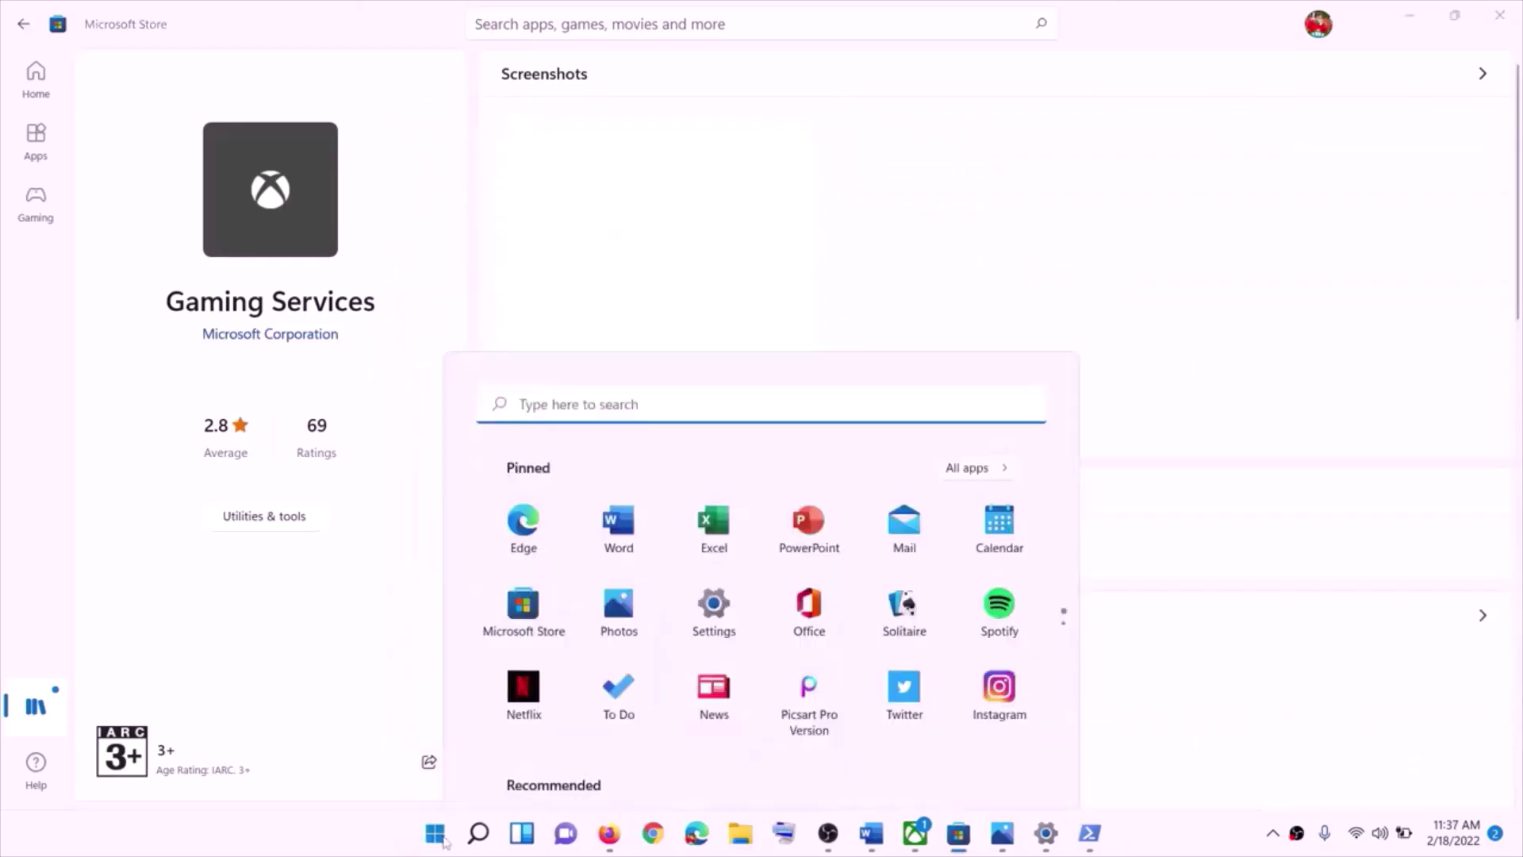
{"action": "left_click", "coordinate": [1017, 775]}
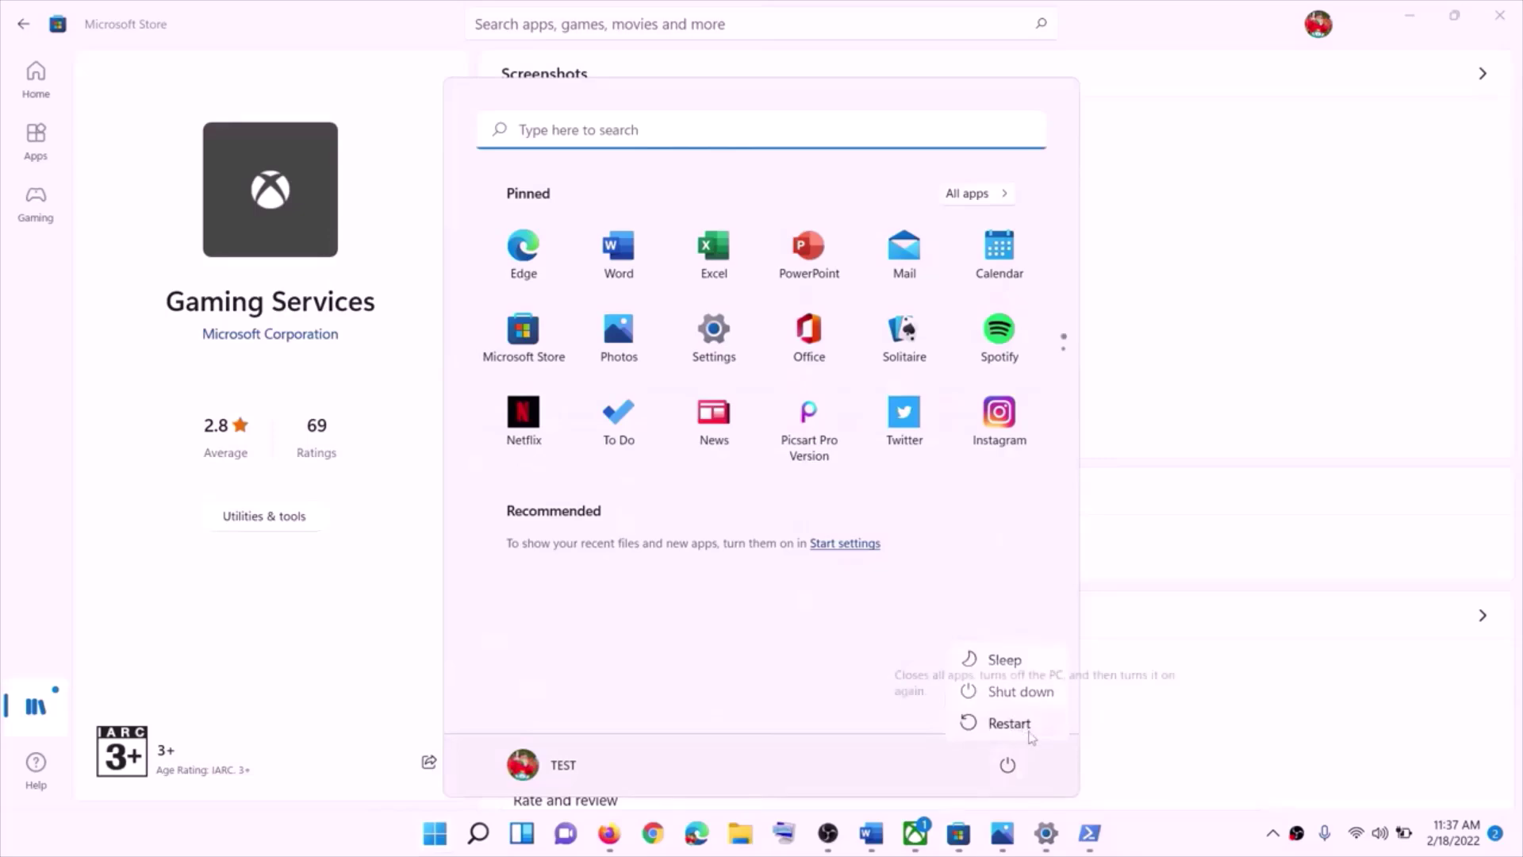
{"action": "left_click", "coordinate": [872, 837]}
{"action": "scroll", "coordinate": [621, 498], "scroll_direction": "down", "scroll_amount": 5}
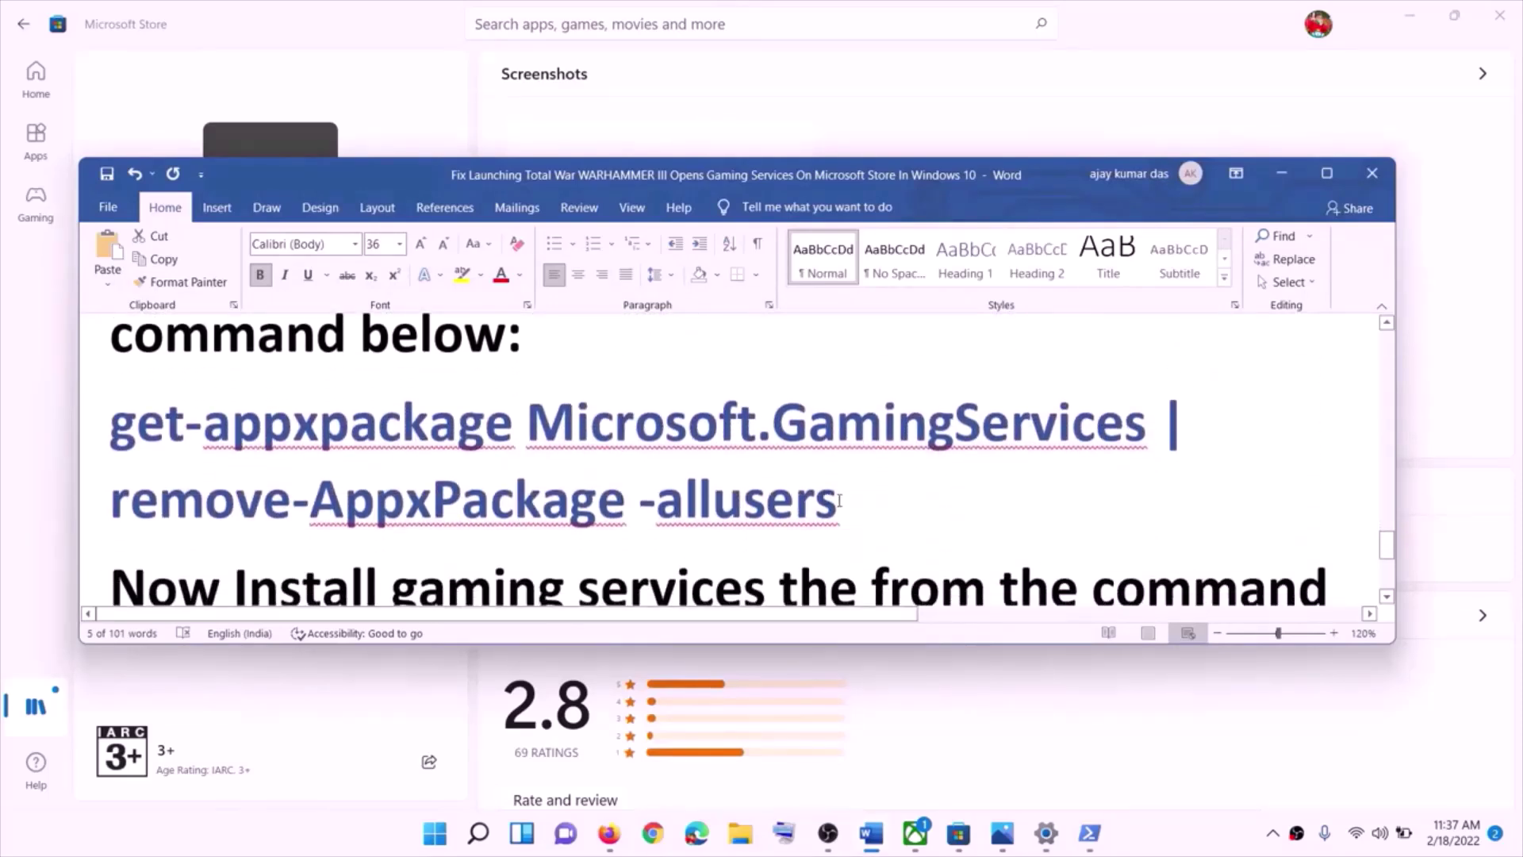
- Copy the Gaming Services removal command from the Word notes
{"action": "left_click_drag", "start_coordinate": [857, 500], "coordinate": [657, 501]}
{"action": "left_click_drag", "start_coordinate": [181, 423], "coordinate": [148, 431]}
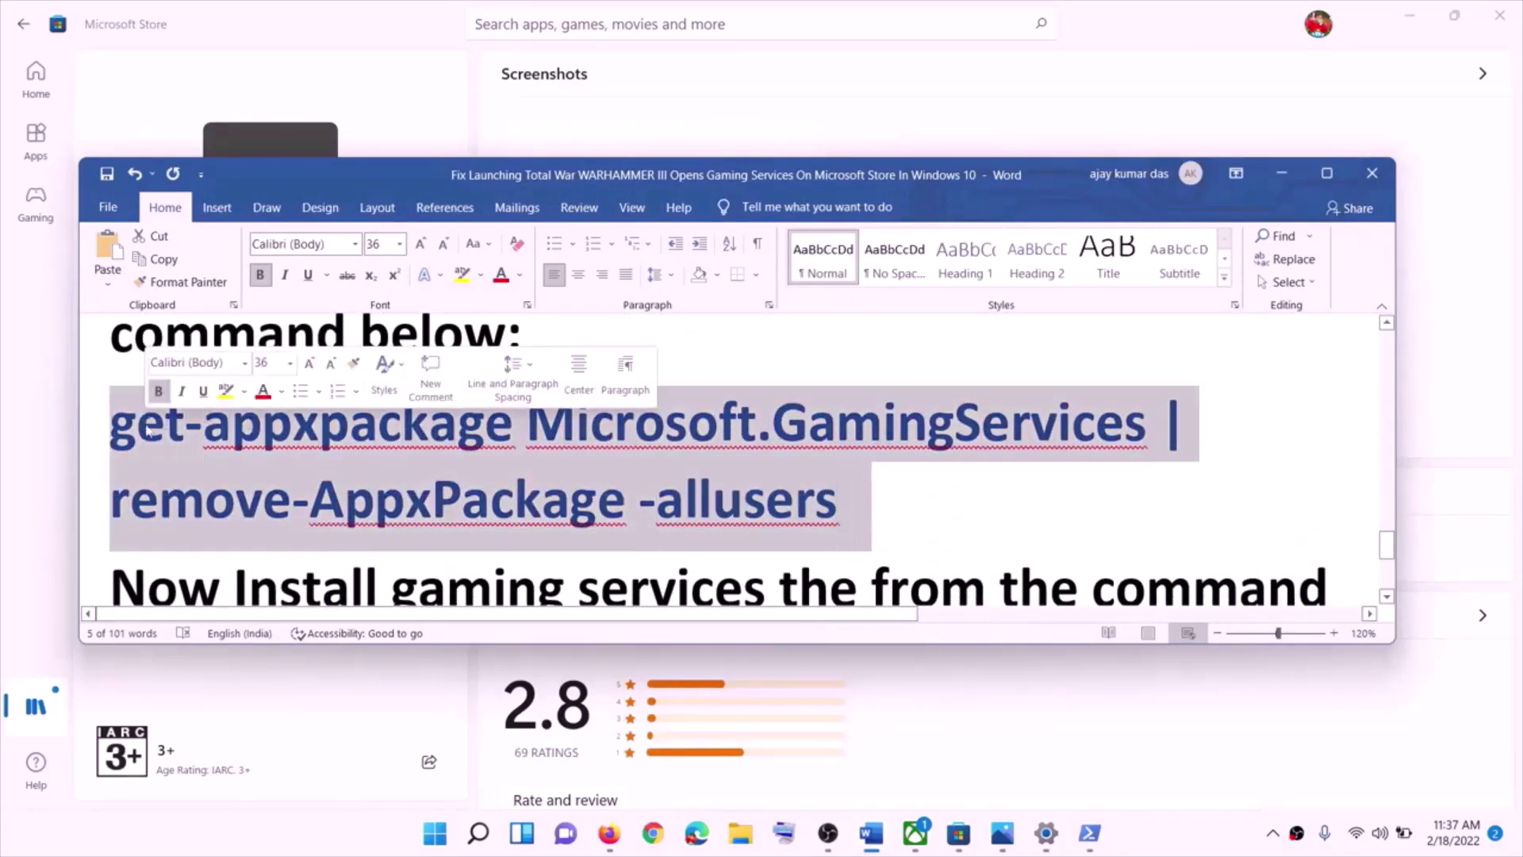
{"action": "right_click", "coordinate": [196, 434]}
{"action": "left_click", "coordinate": [219, 466]}
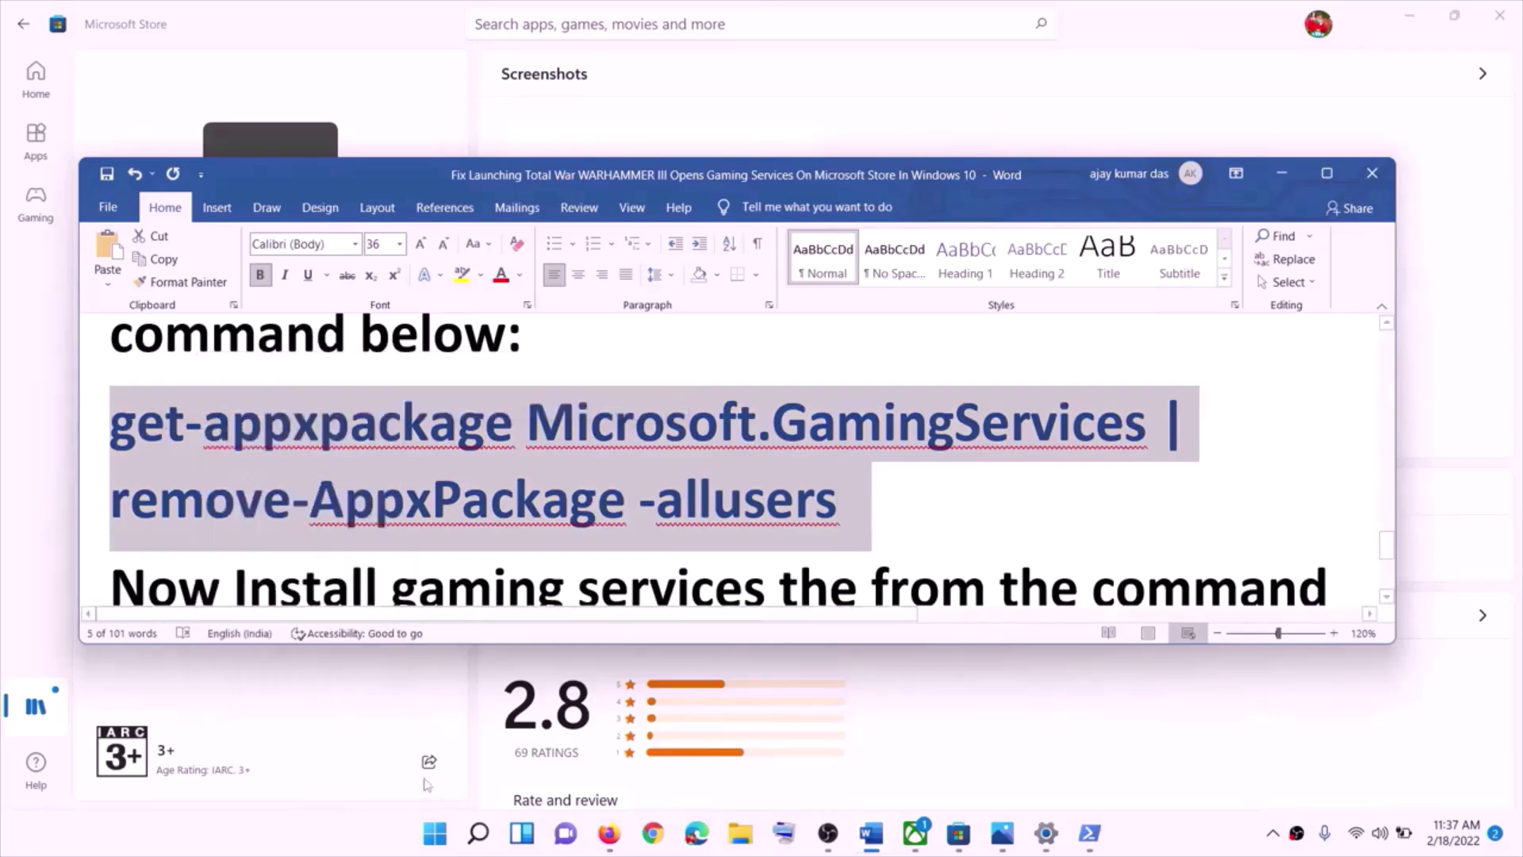
- Run the removal command in a new administrator Windows PowerShell
{"action": "left_click", "coordinate": [434, 835]}
{"action": "type", "text": "po"}
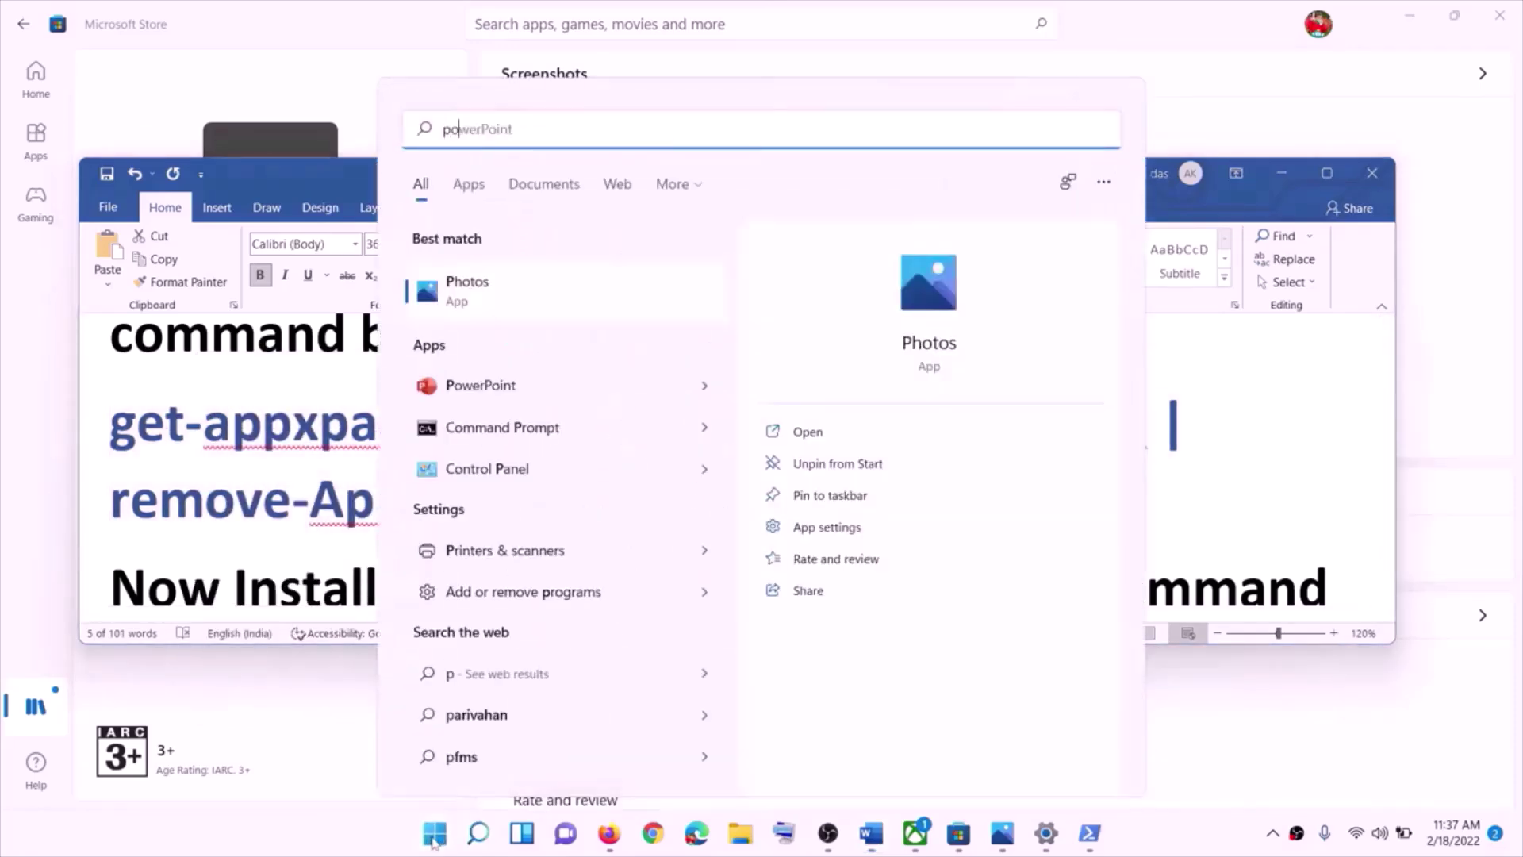
{"action": "type", "text": "wershell"}
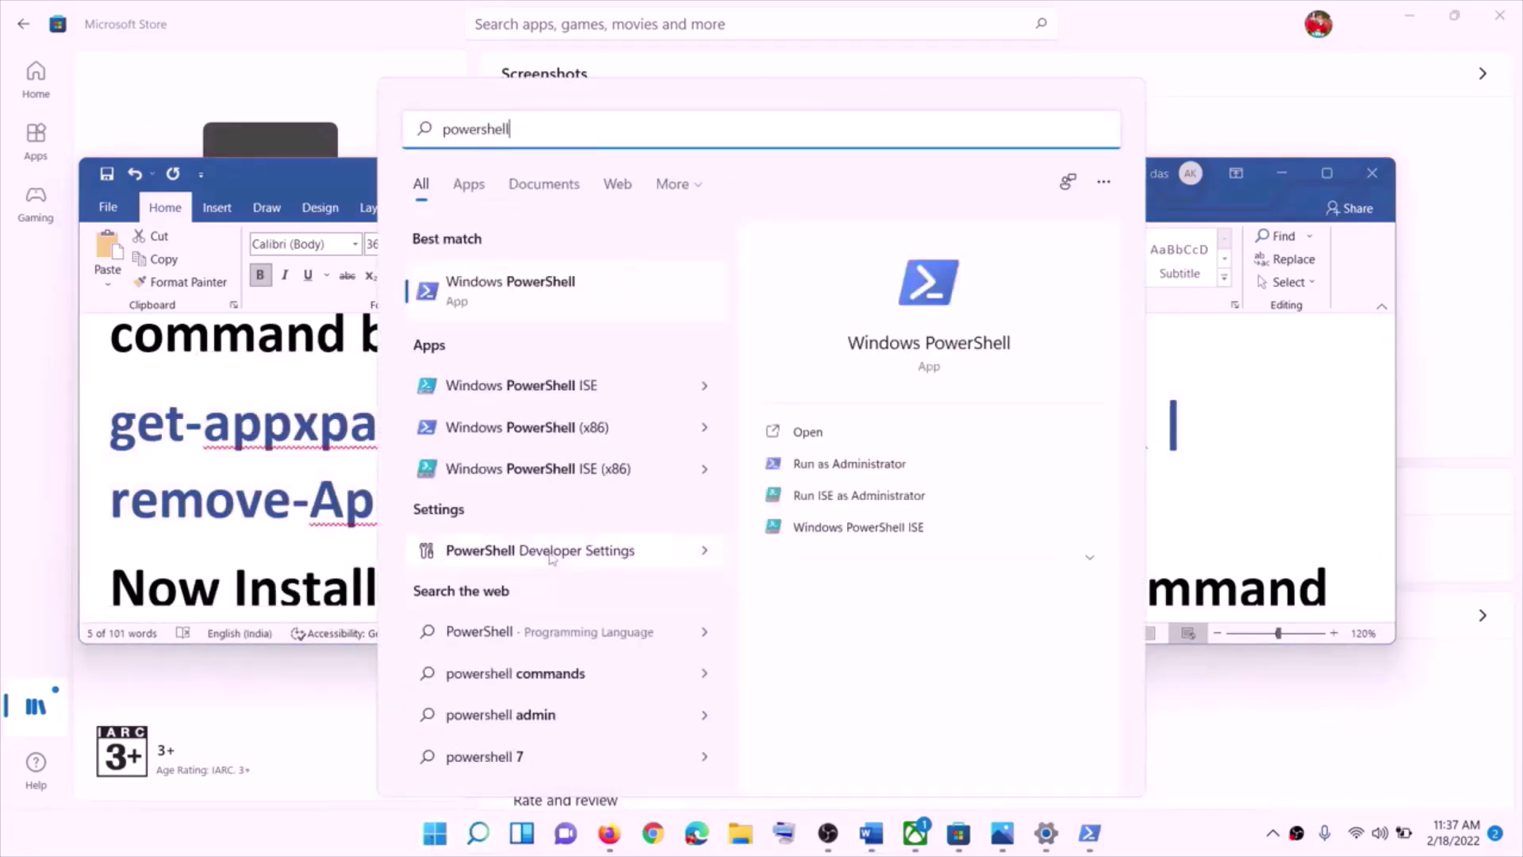
{"action": "right_click", "coordinate": [521, 310]}
{"action": "left_click", "coordinate": [571, 326]}
{"action": "left_click", "coordinate": [700, 568]}
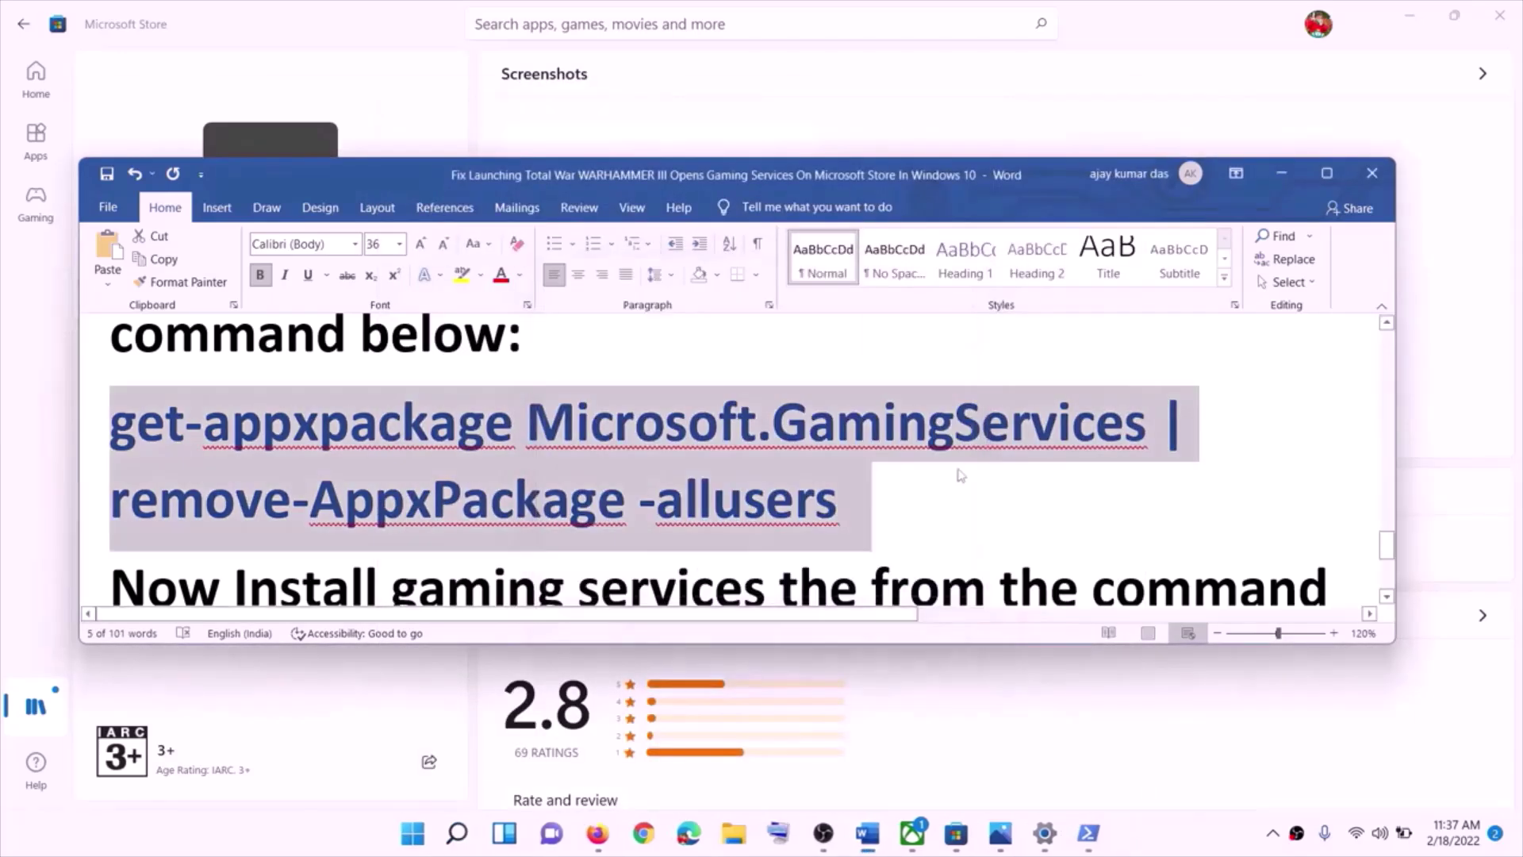
{"action": "key", "text": "ctrl+v"}
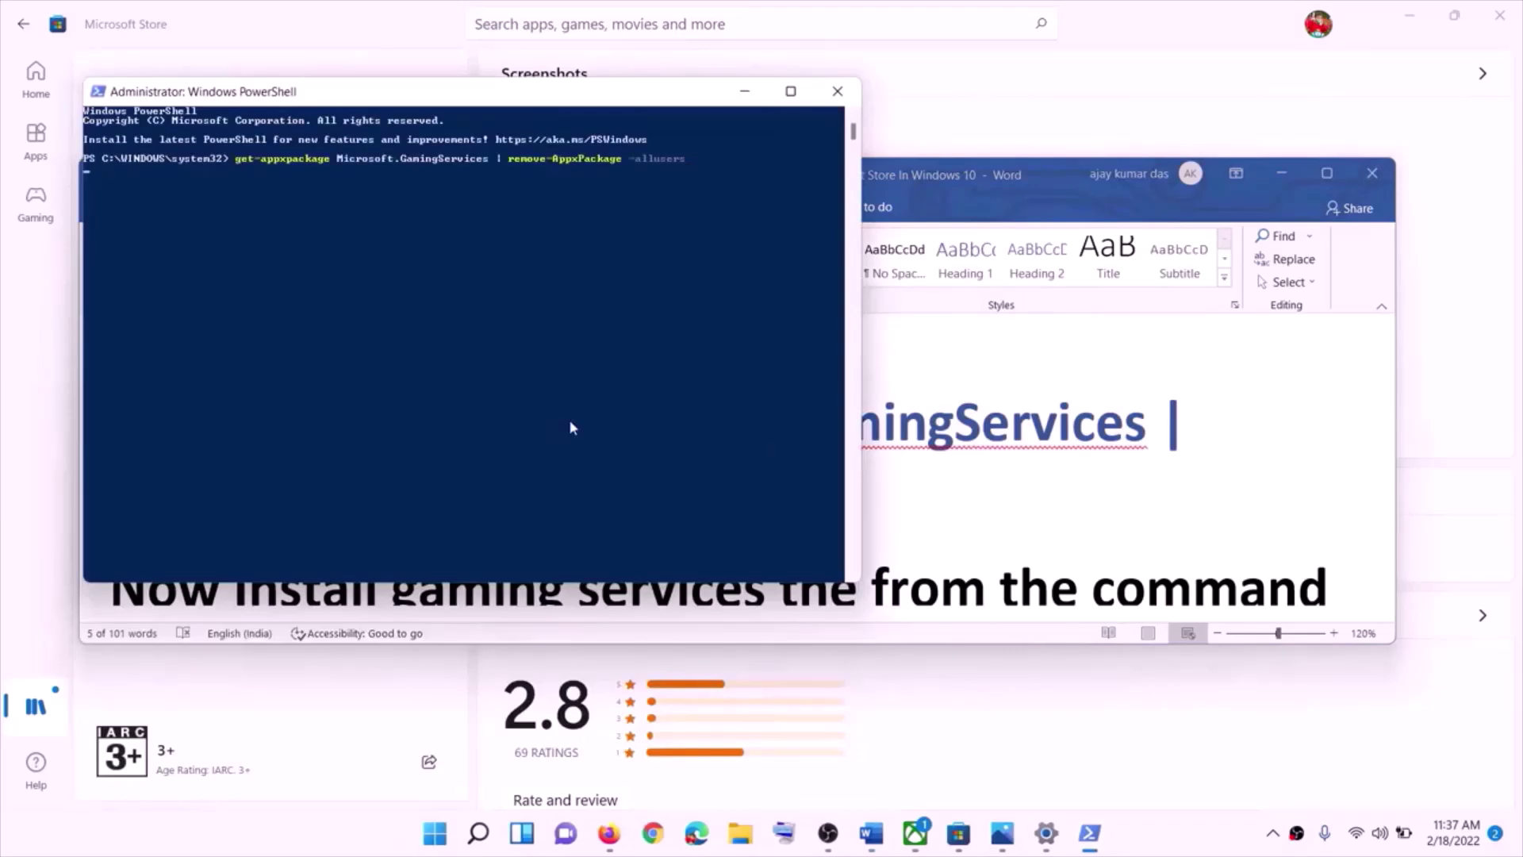
{"action": "key", "text": "Return"}
- Copy the start ms-windows-store command from the notes and run it in PowerShell
{"action": "key", "text": "alt+Tab"}
{"action": "scroll", "coordinate": [587, 474], "scroll_direction": "down", "scroll_amount": 2}
{"action": "scroll", "coordinate": [587, 474], "scroll_direction": "down", "scroll_amount": 2}
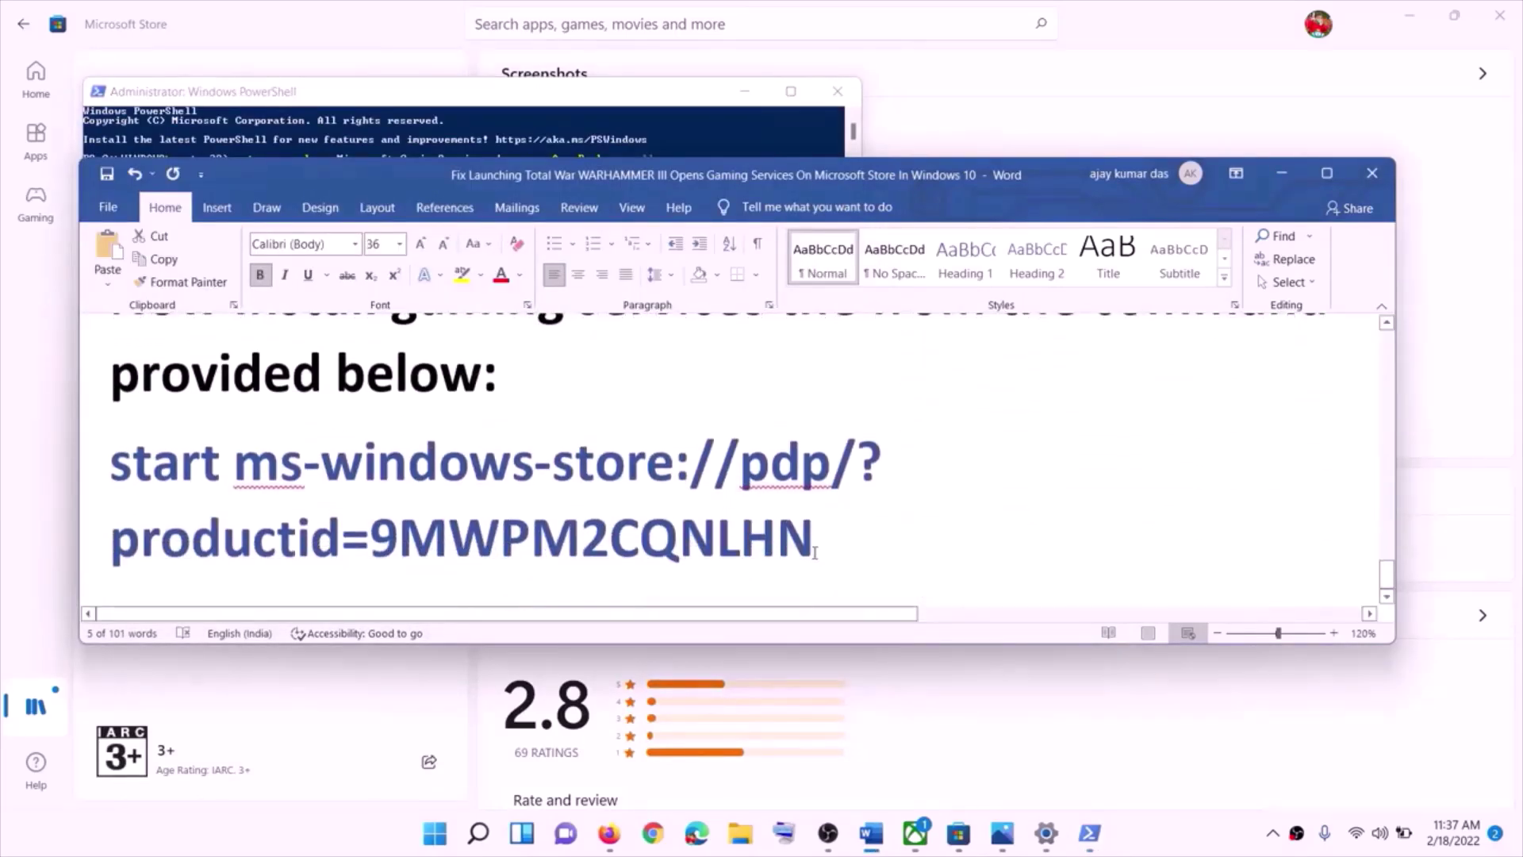
{"action": "left_click_drag", "start_coordinate": [815, 553], "coordinate": [156, 470]}
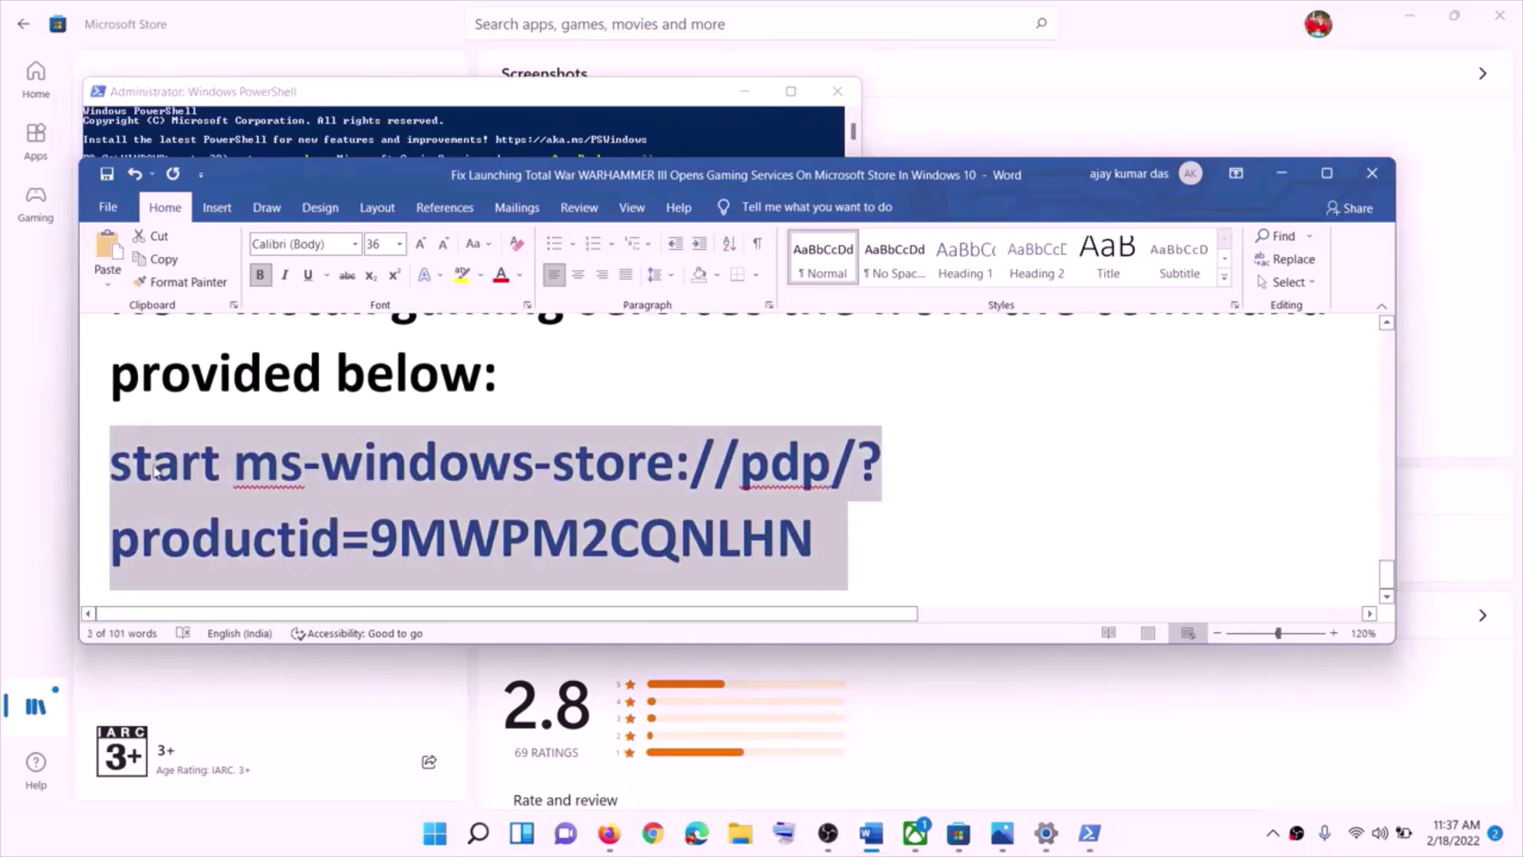
{"action": "key", "text": "ctrl+c"}
{"action": "key", "text": "alt+Tab"}
{"action": "right_click", "coordinate": [346, 347]}
{"action": "key", "text": "Return"}
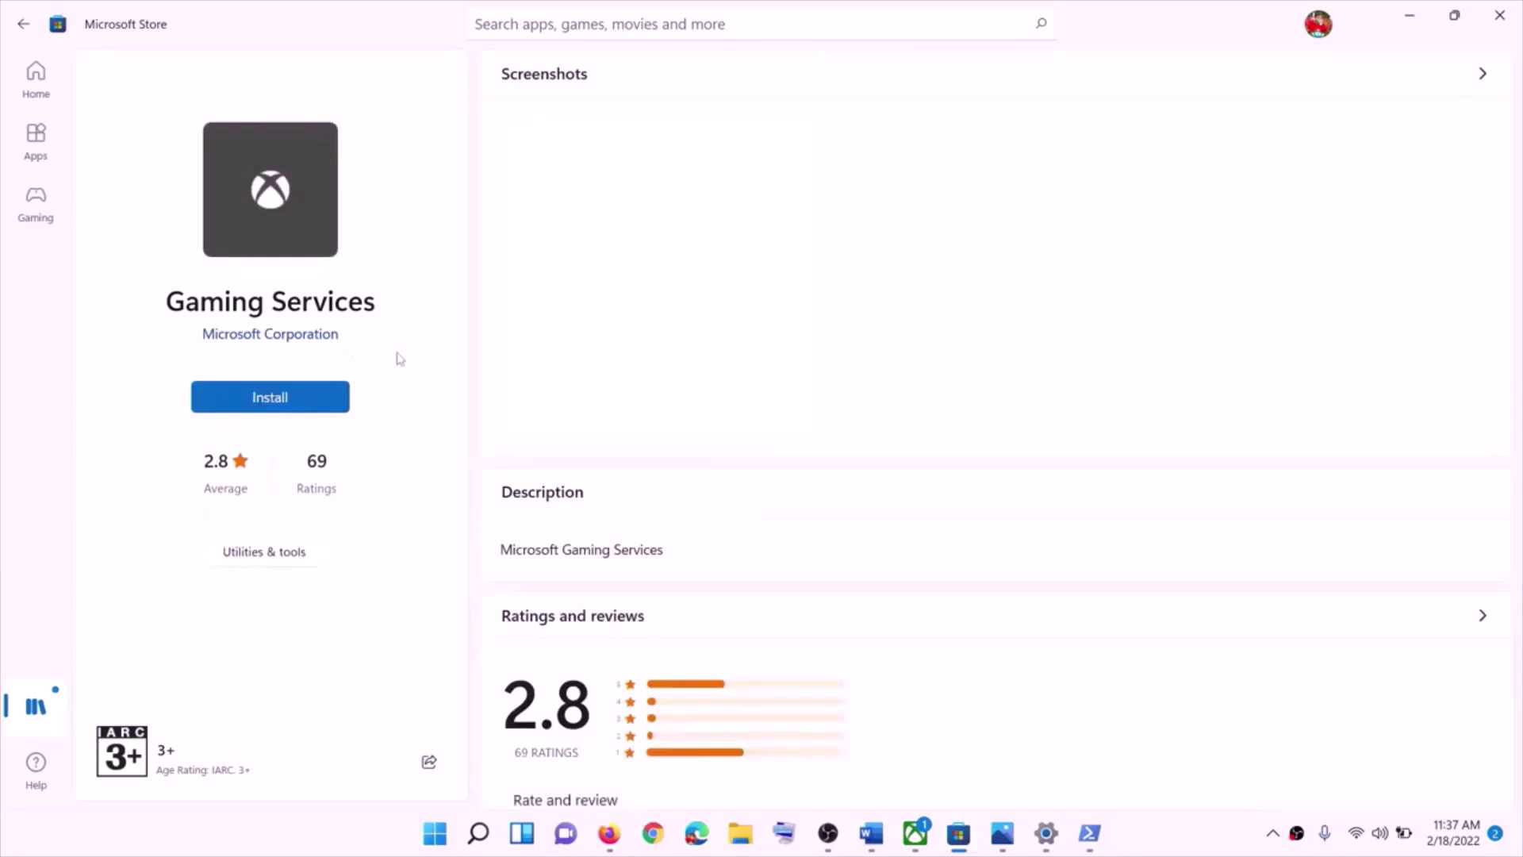
- Install Gaming Services from its Microsoft Store page and approve the administrator prompt
{"action": "left_click", "coordinate": [313, 401]}
{"action": "left_click", "coordinate": [719, 572]}
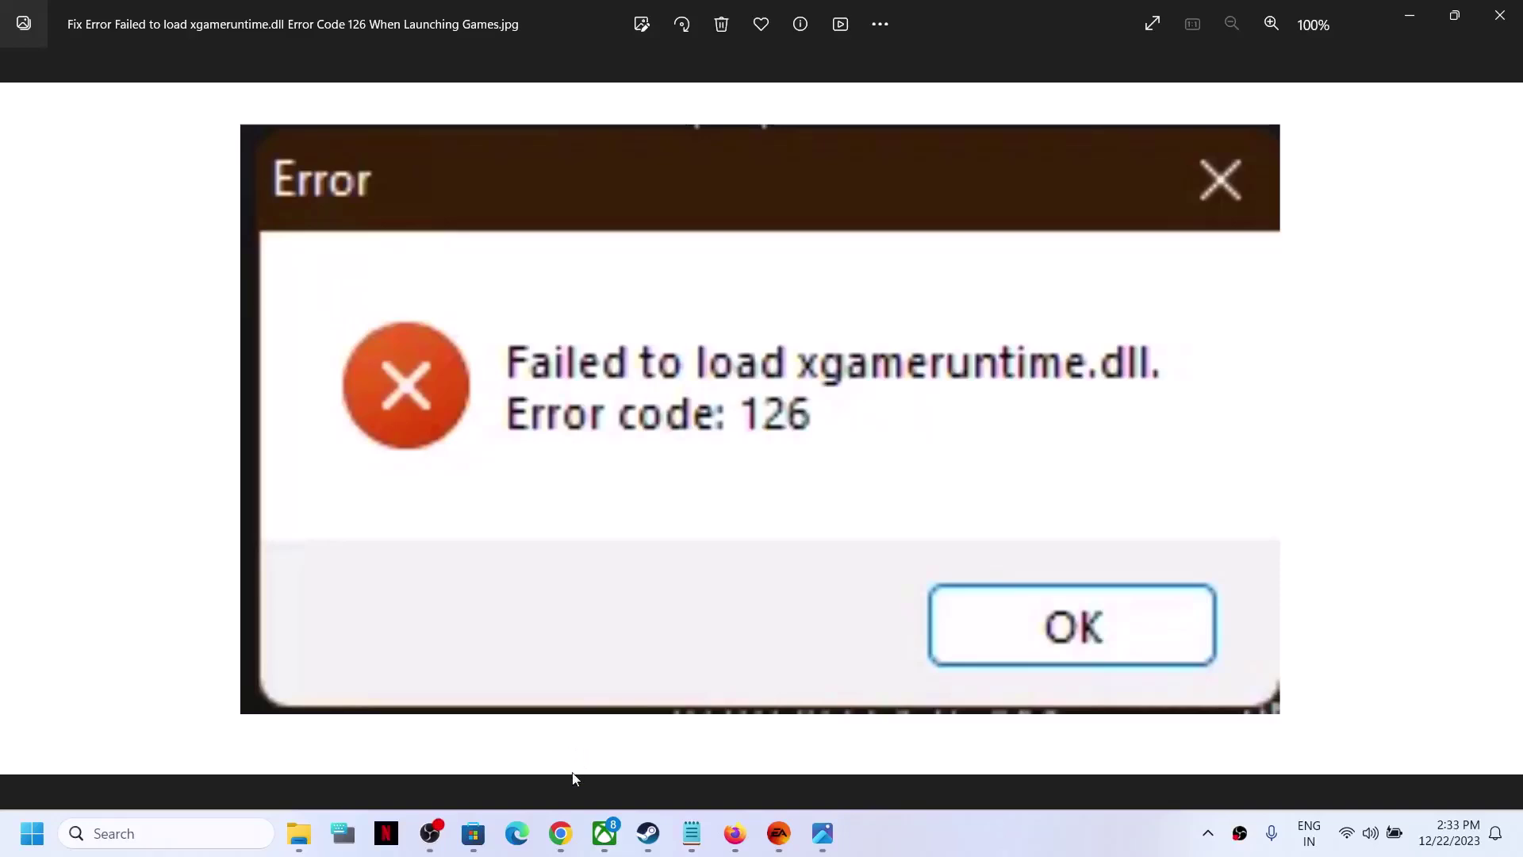
- Download the Xbox app installer from the Xbox App for Windows PC page in Chrome
{"action": "left_click", "coordinate": [565, 849]}
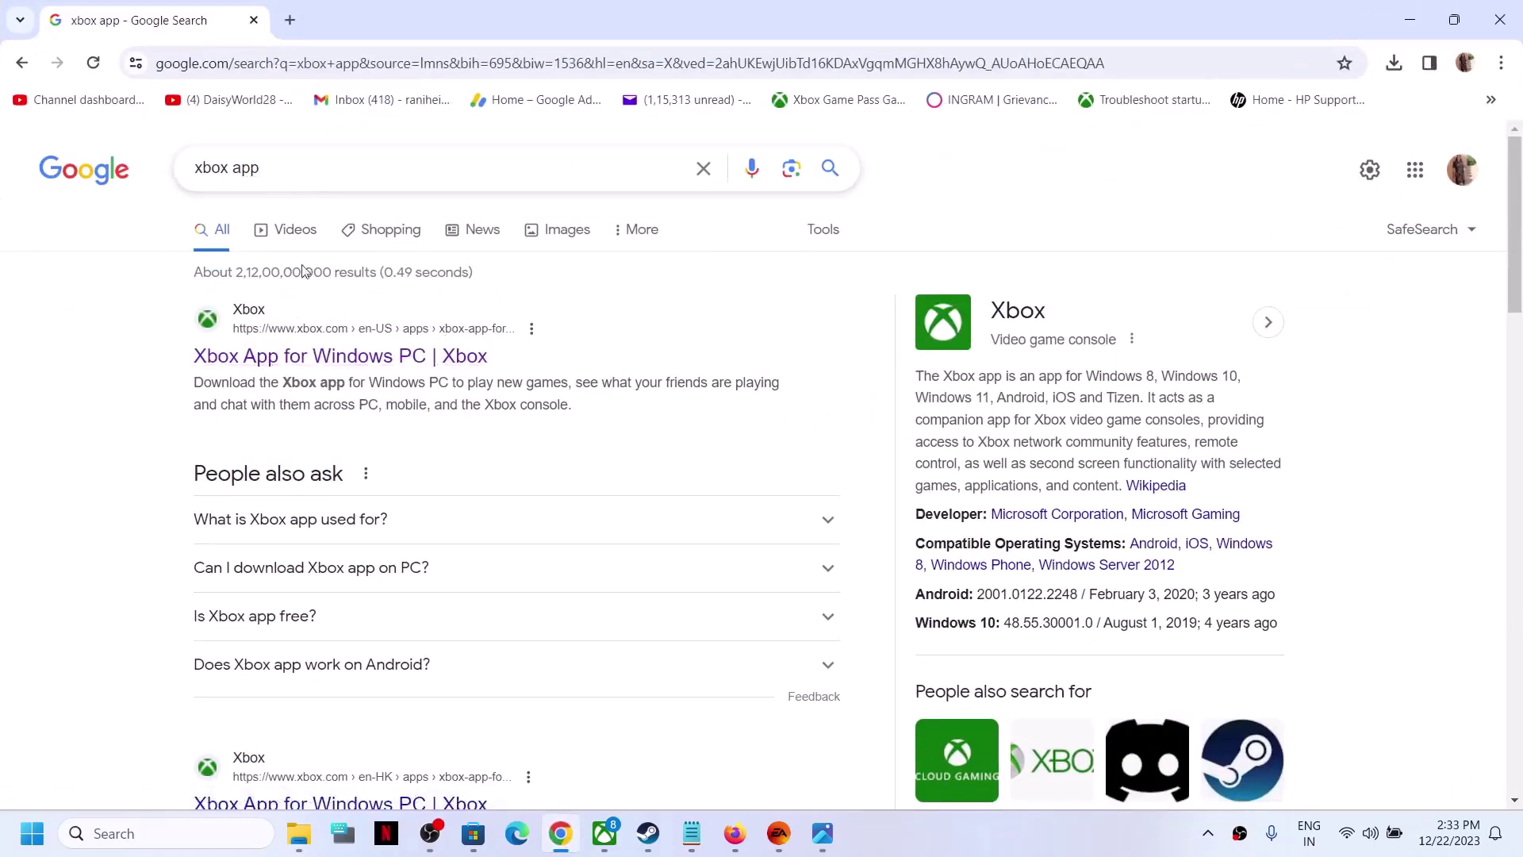
{"action": "left_click", "coordinate": [321, 359]}
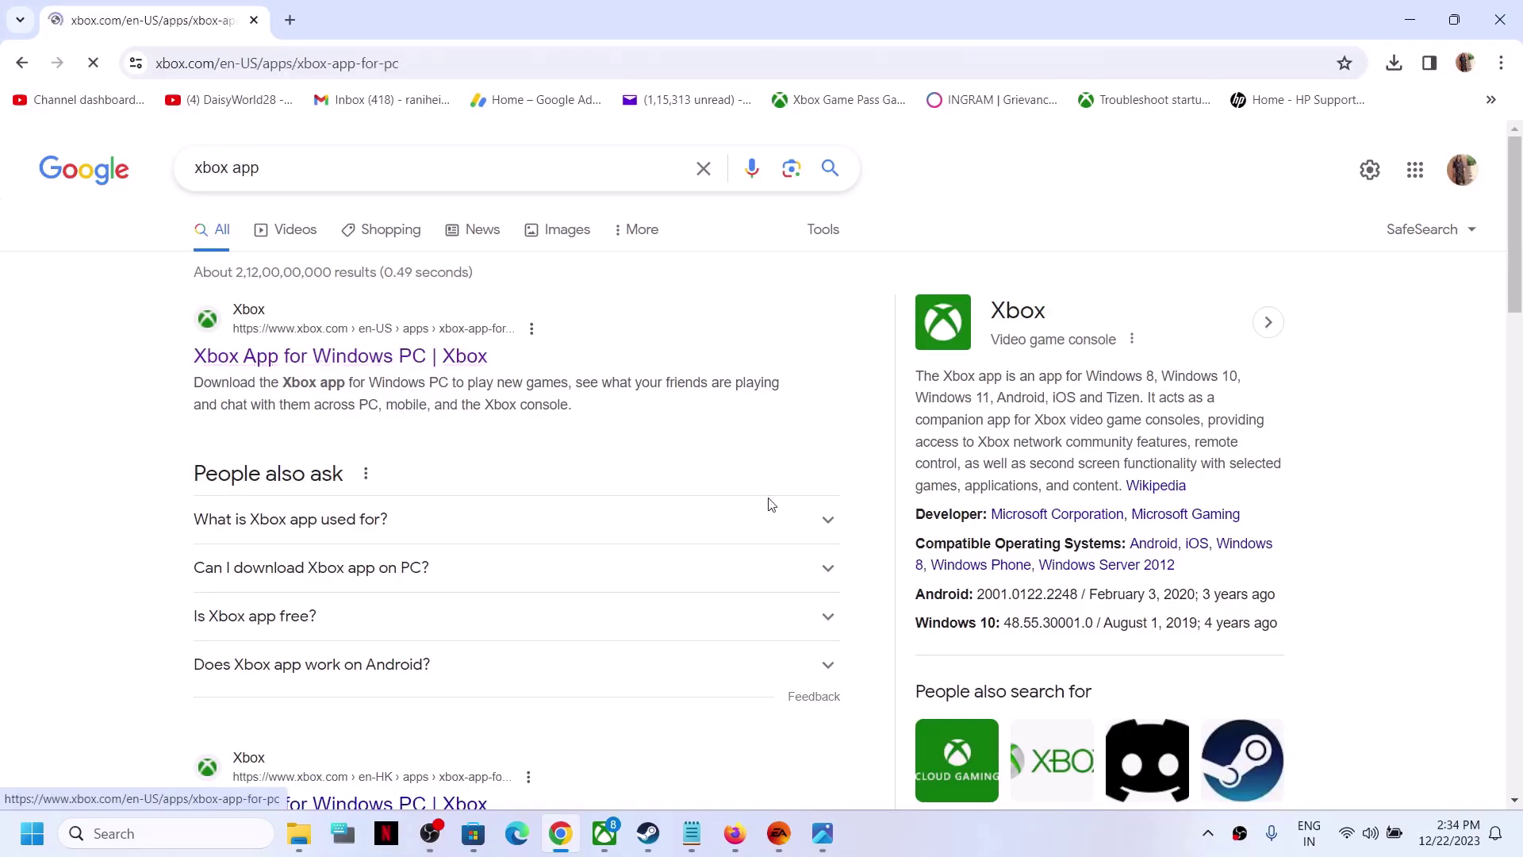
{"action": "scroll", "coordinate": [768, 505], "scroll_direction": "down", "scroll_amount": 10}
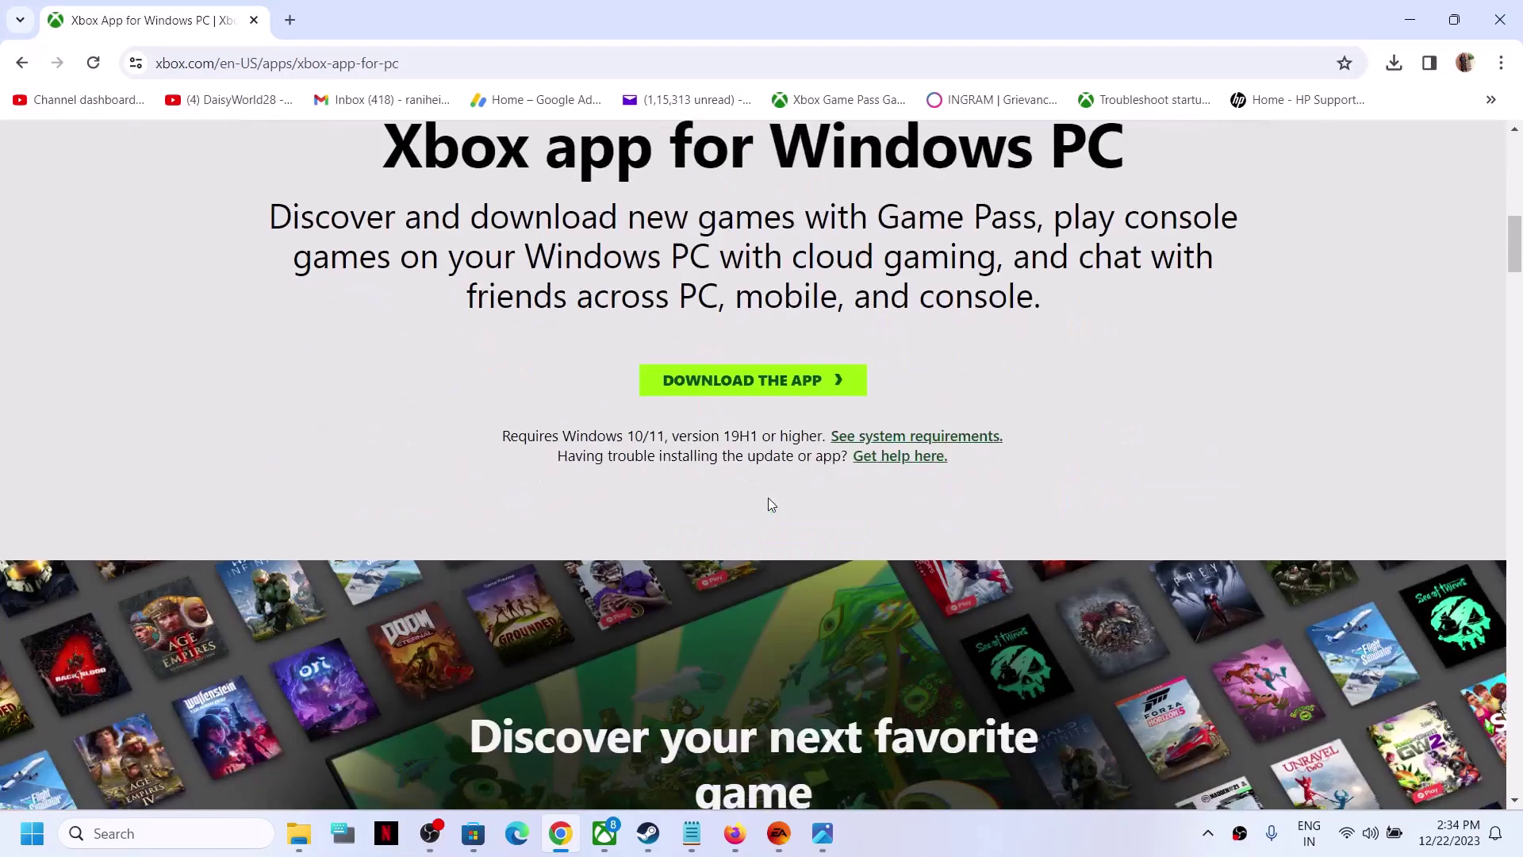
{"action": "left_click", "coordinate": [748, 375]}
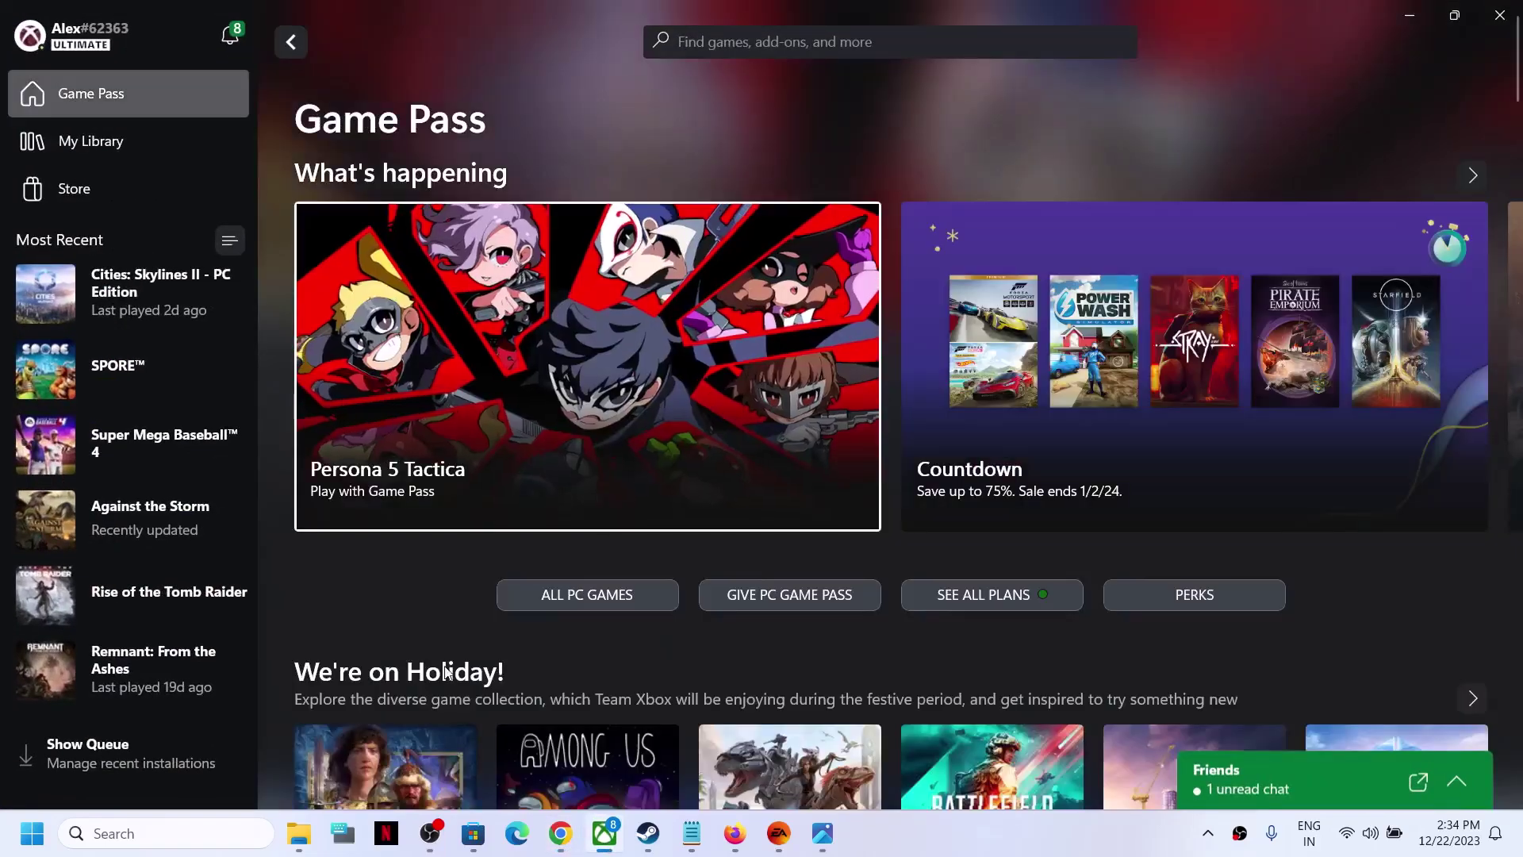
- Search for and open the Xbox app, then return to the xgameruntime.dll error screenshot in Photos
{"action": "left_click", "coordinate": [172, 836]}
{"action": "type", "text": "xbox"}
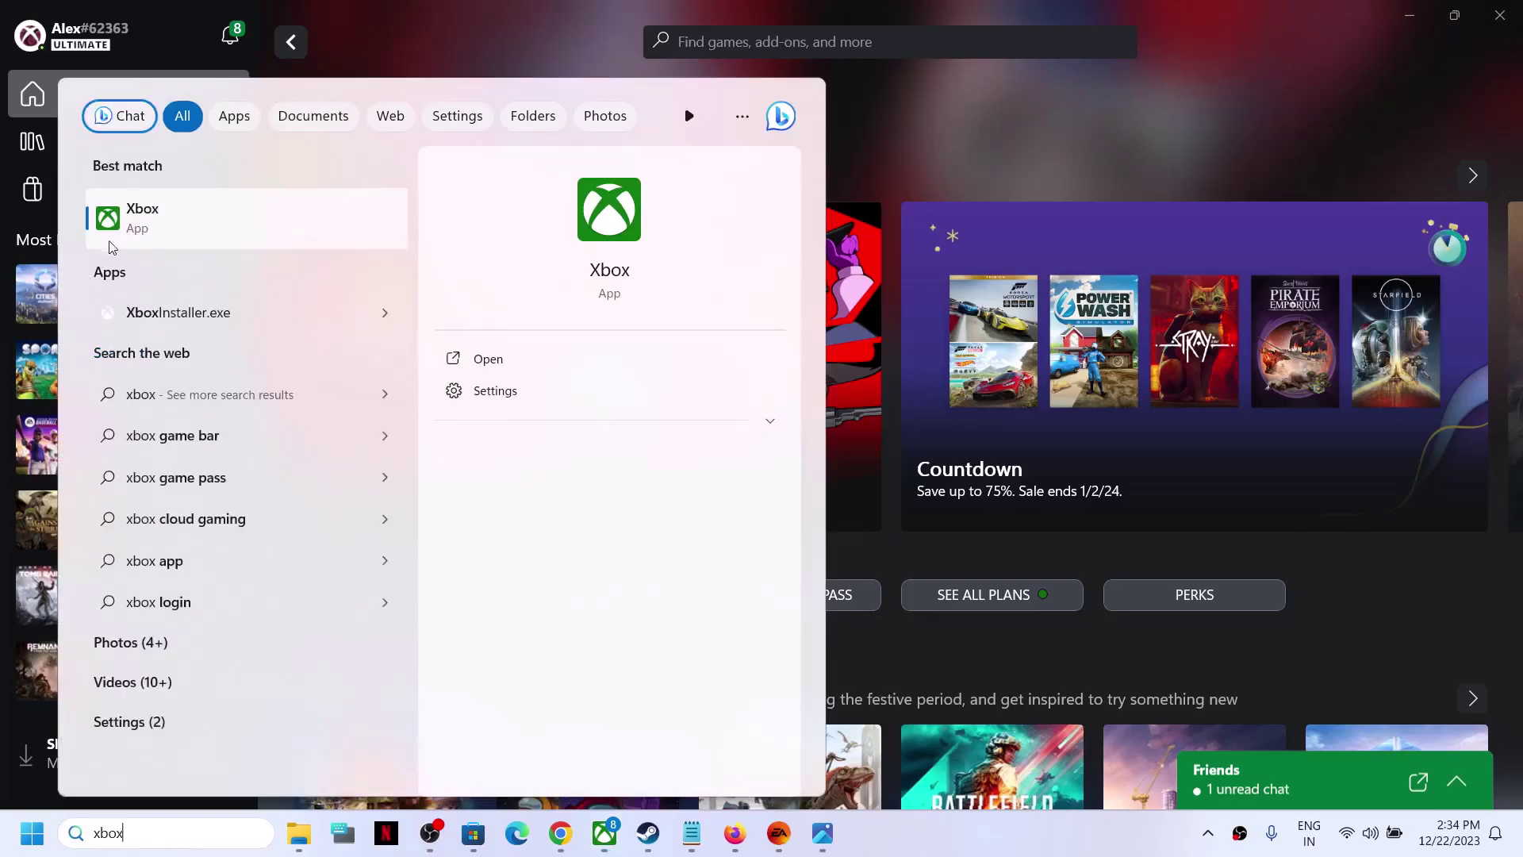
{"action": "left_click", "coordinate": [1074, 136]}
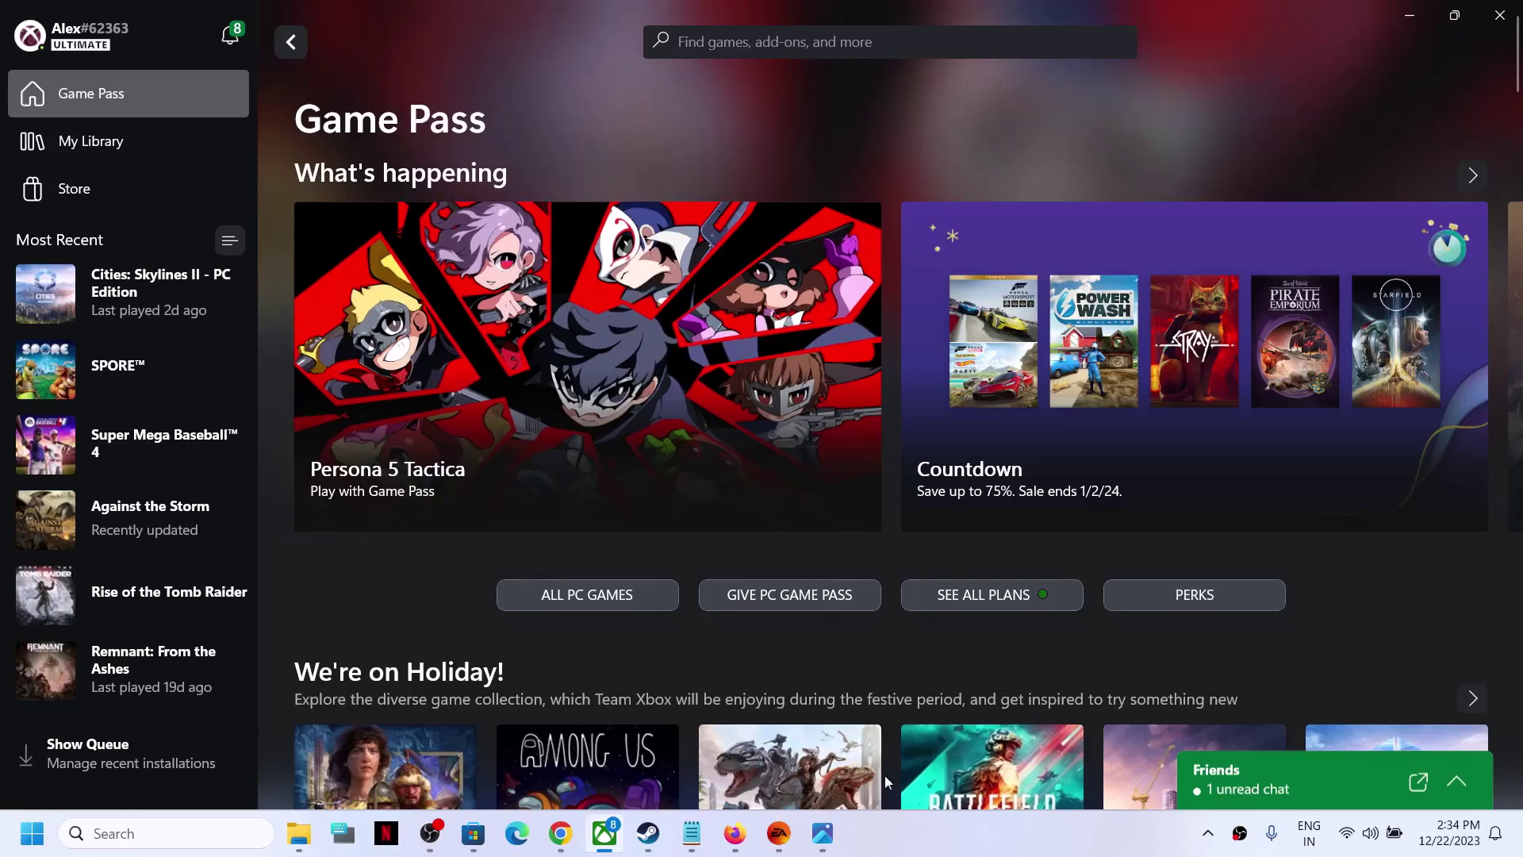
{"action": "left_click", "coordinate": [822, 833]}
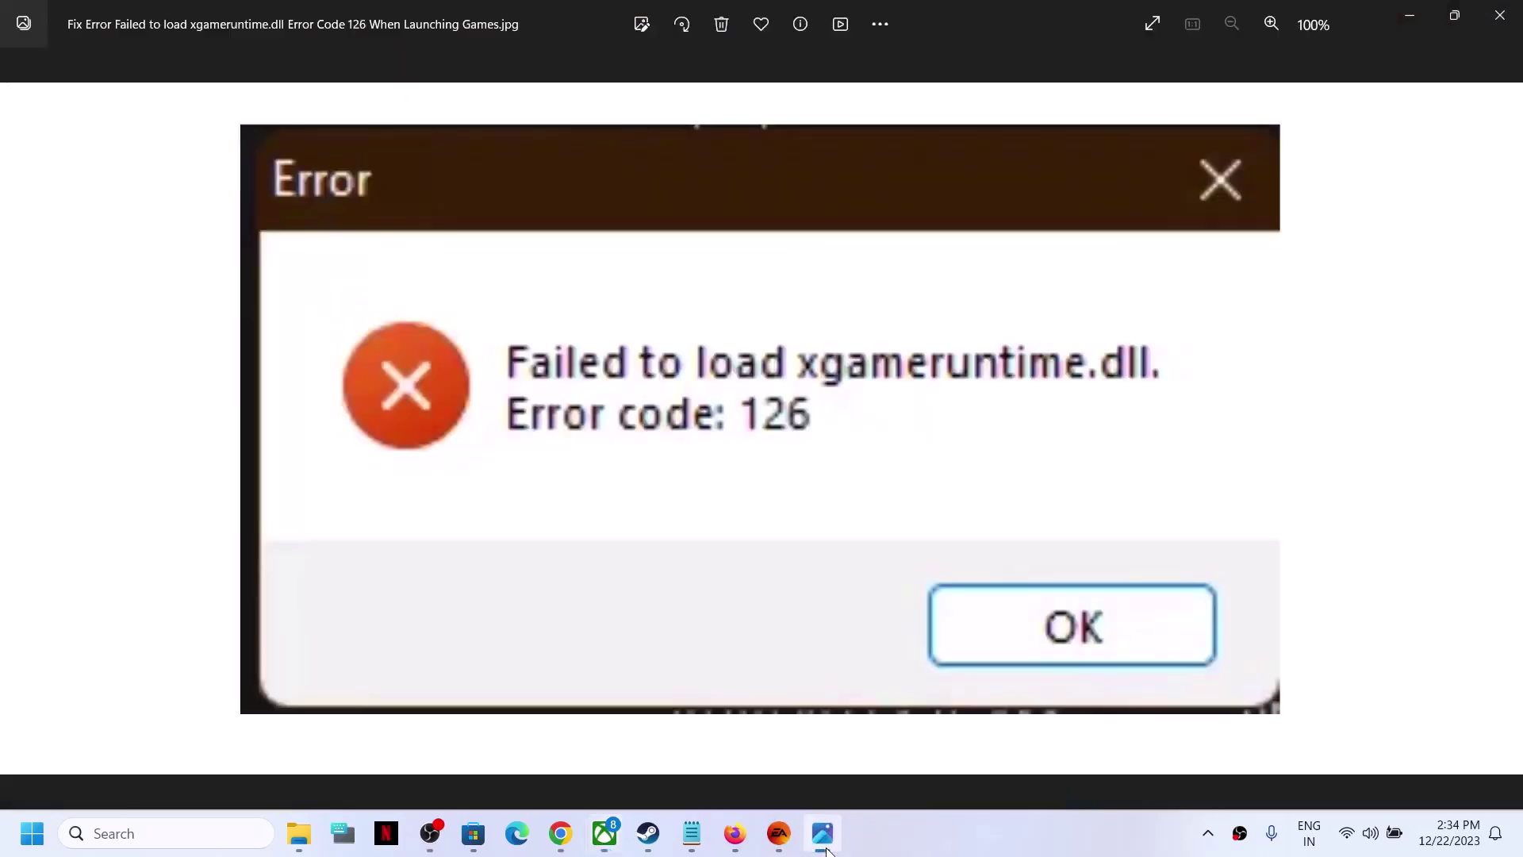